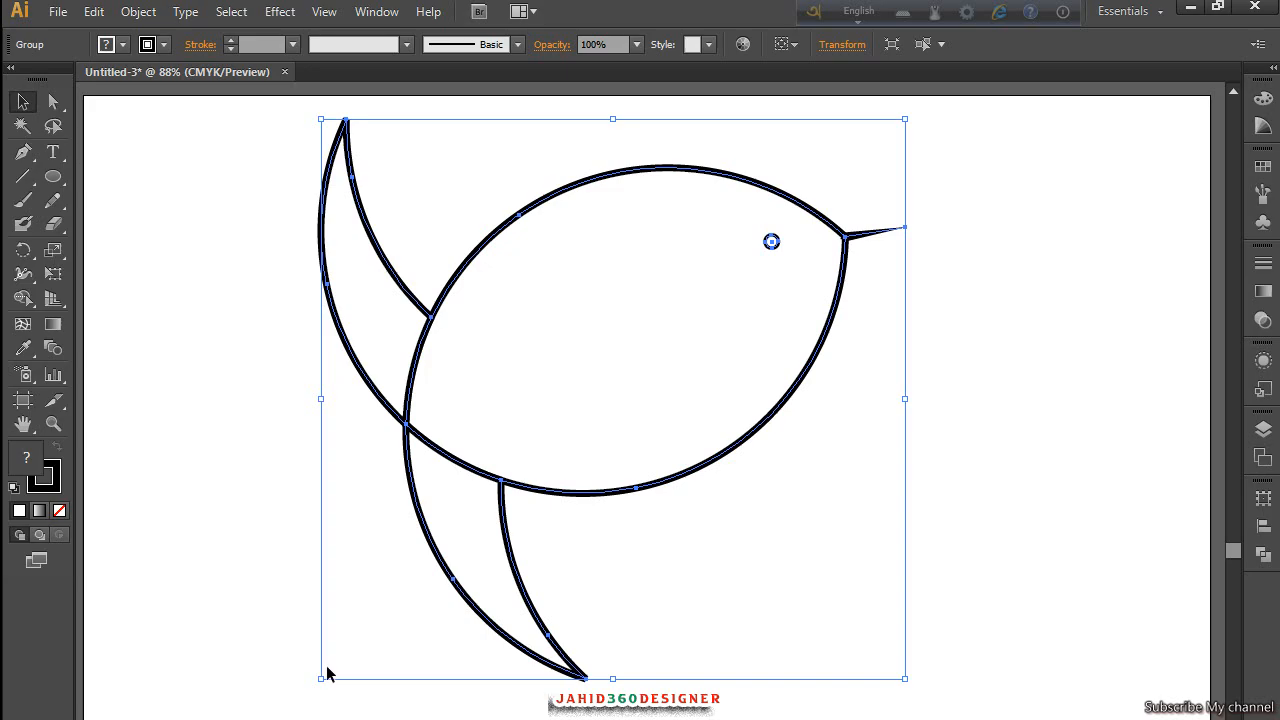
- Scale the finished bird outline down proportionally and move it to the upper-right area of the artboard
left_click_drag(322, 680, 524, 518)
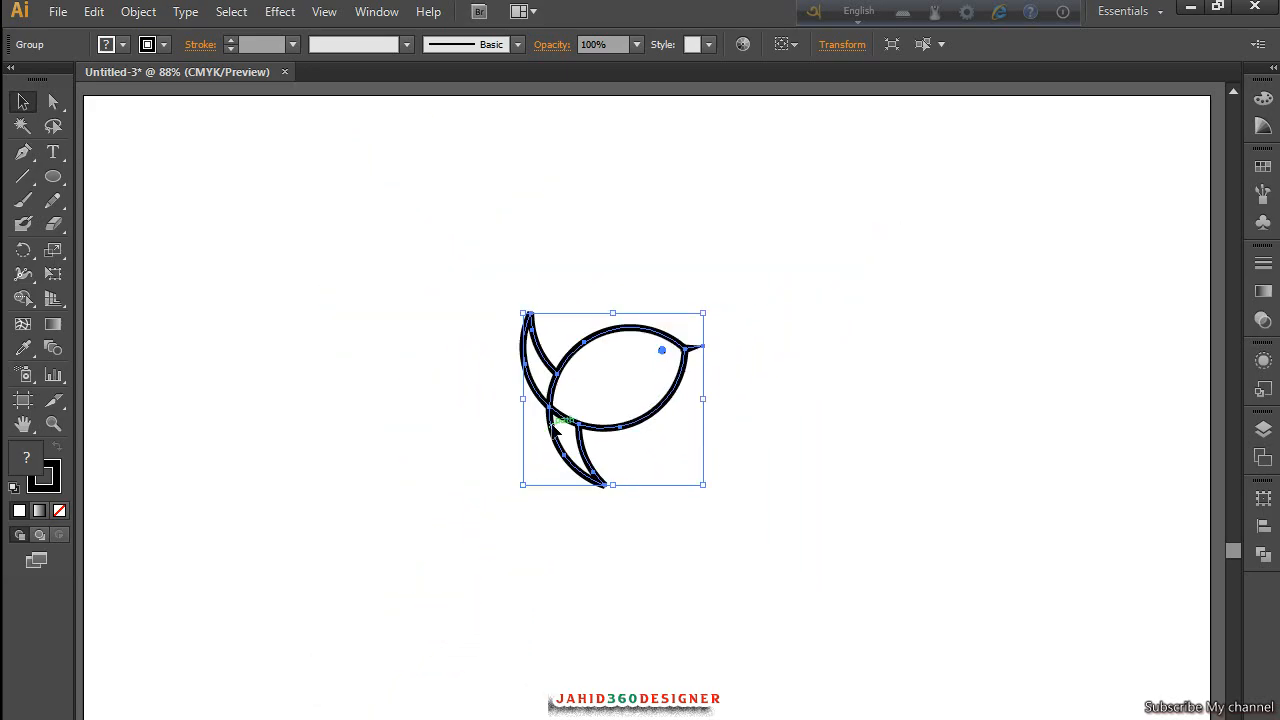
left_click_drag(571, 427, 941, 332)
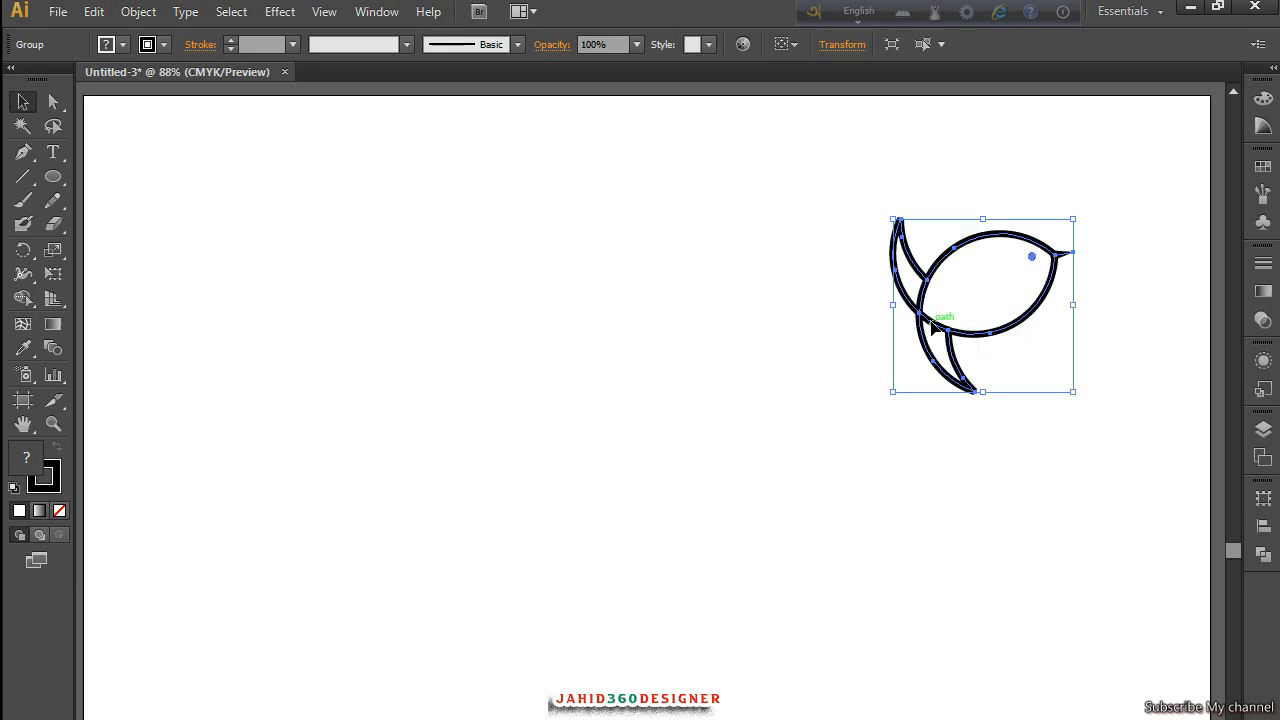
- Set the fill to white, draw a large circle in the artboard's upper-left area, and give it a 1 pt stroke
left_click(57, 180)
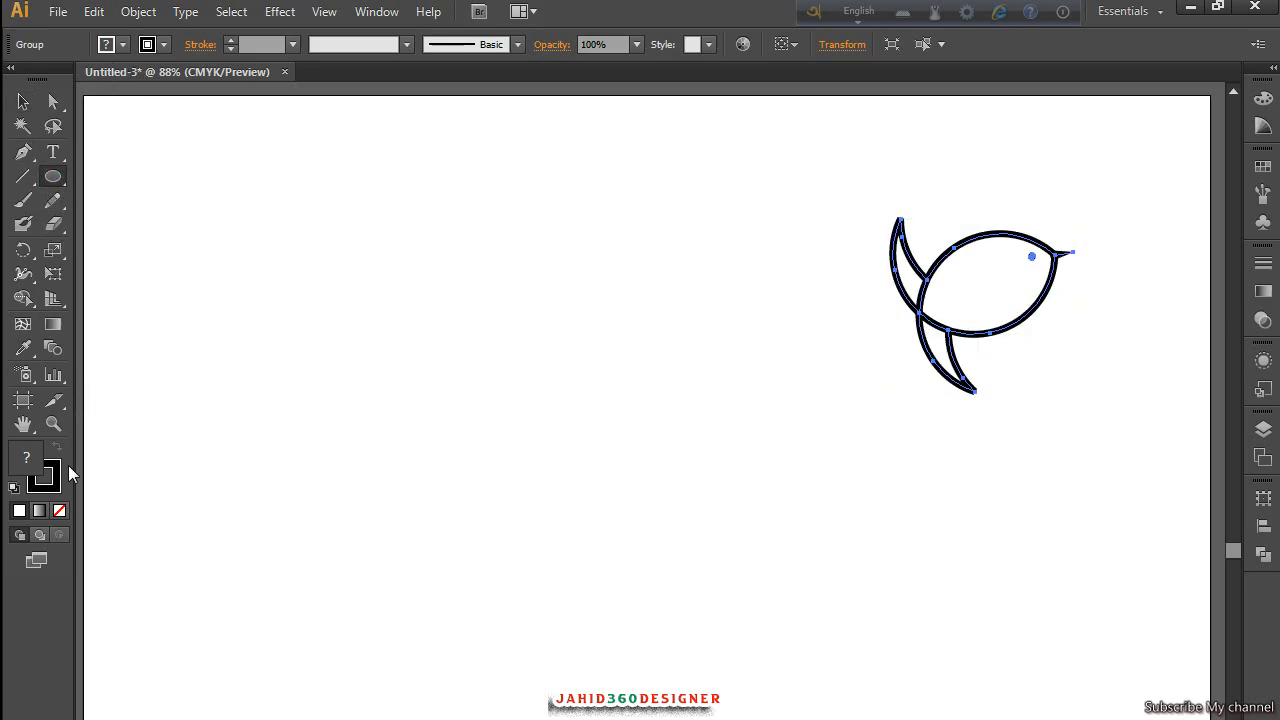
left_click(122, 44)
left_click(42, 79)
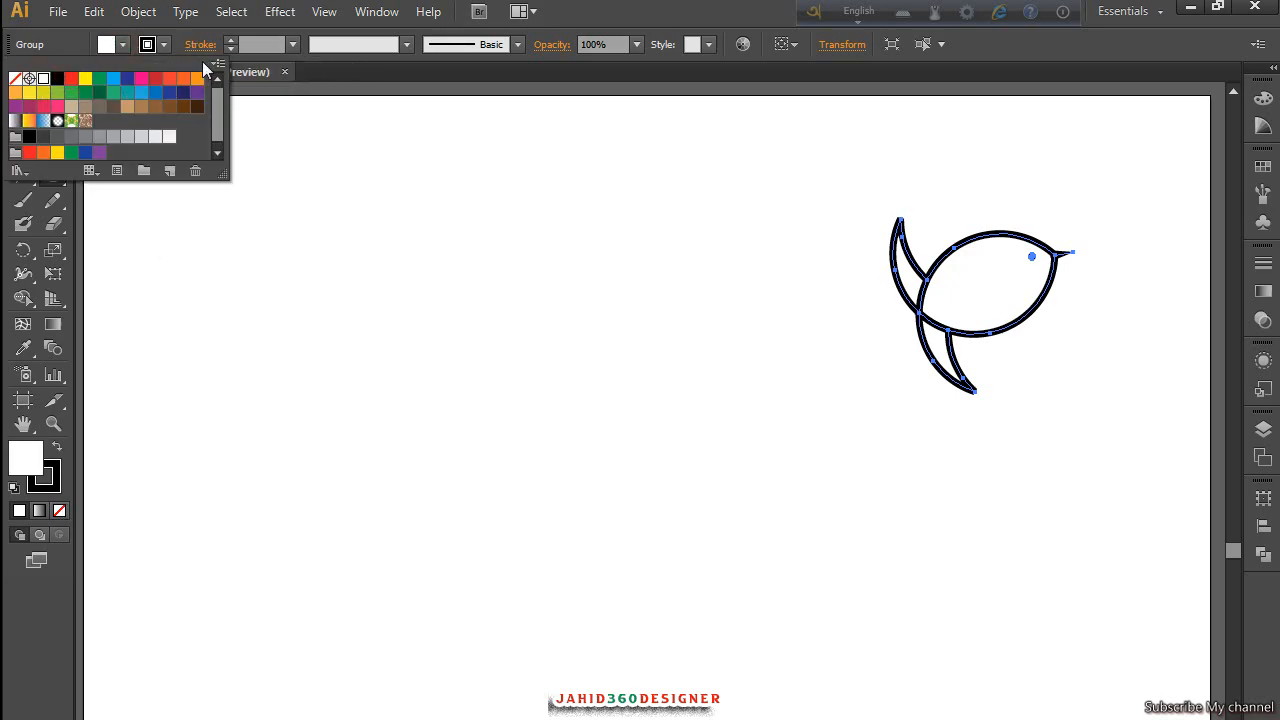
left_click(323, 204)
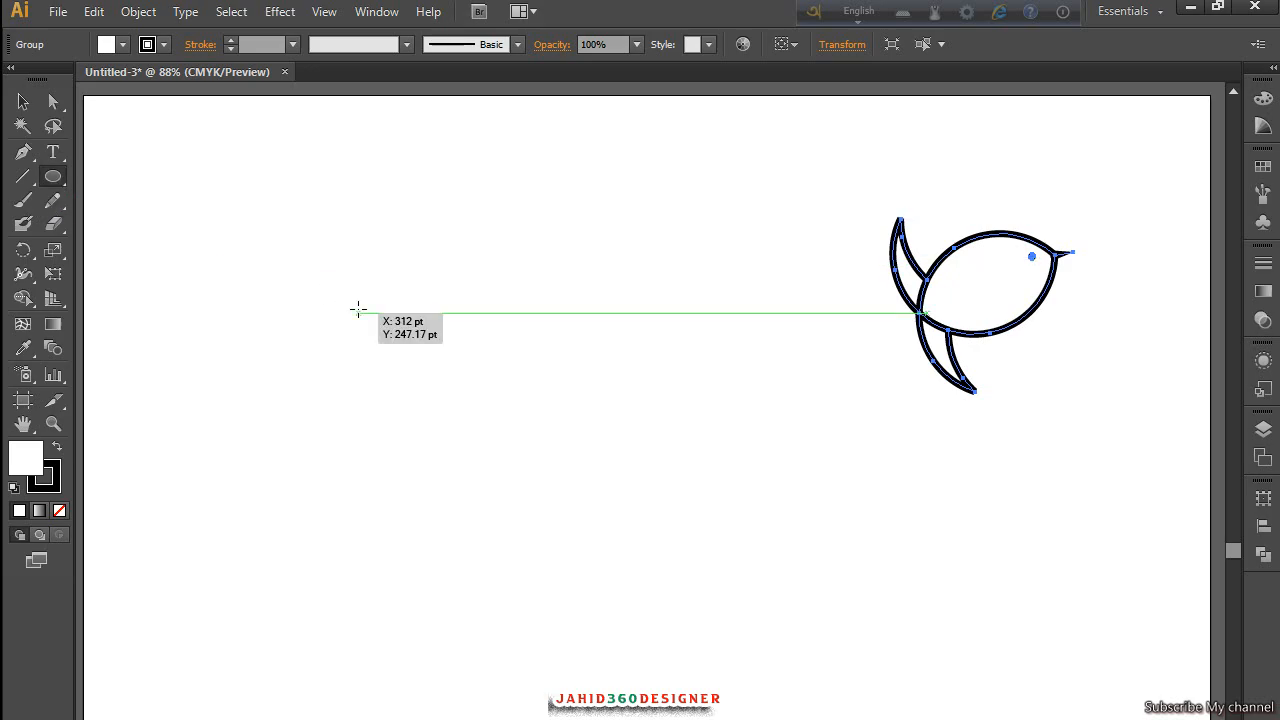
left_click_drag(371, 294, 470, 462)
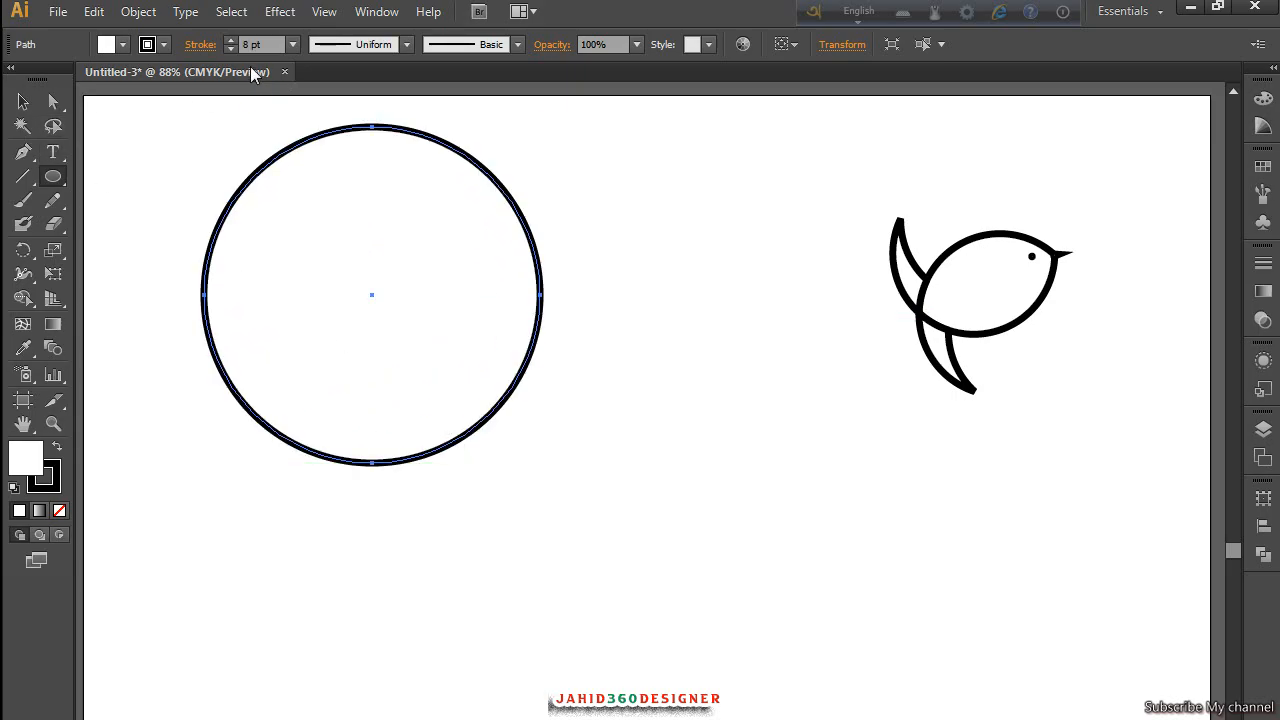
double_click(247, 44)
left_click(23, 101)
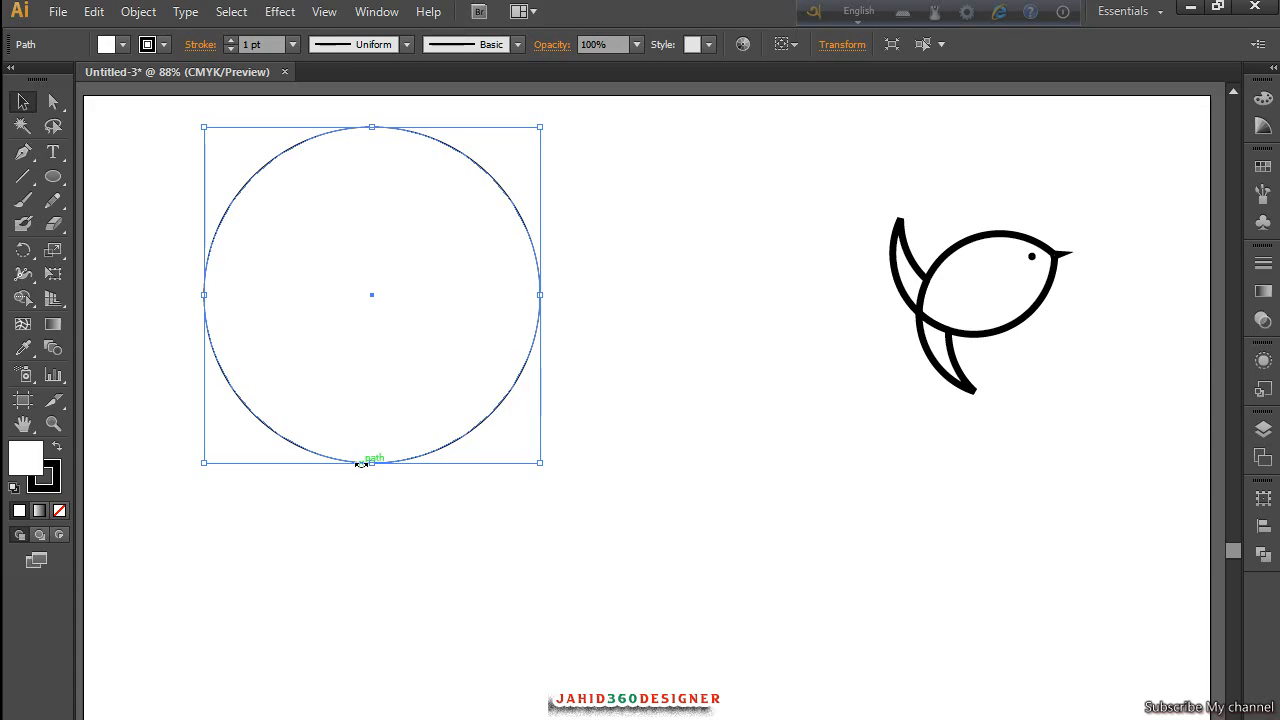
- Copy the circle, paste the duplicate in front, and offset it diagonally down and to the right
left_click(92, 13)
left_click(108, 91)
left_click(95, 14)
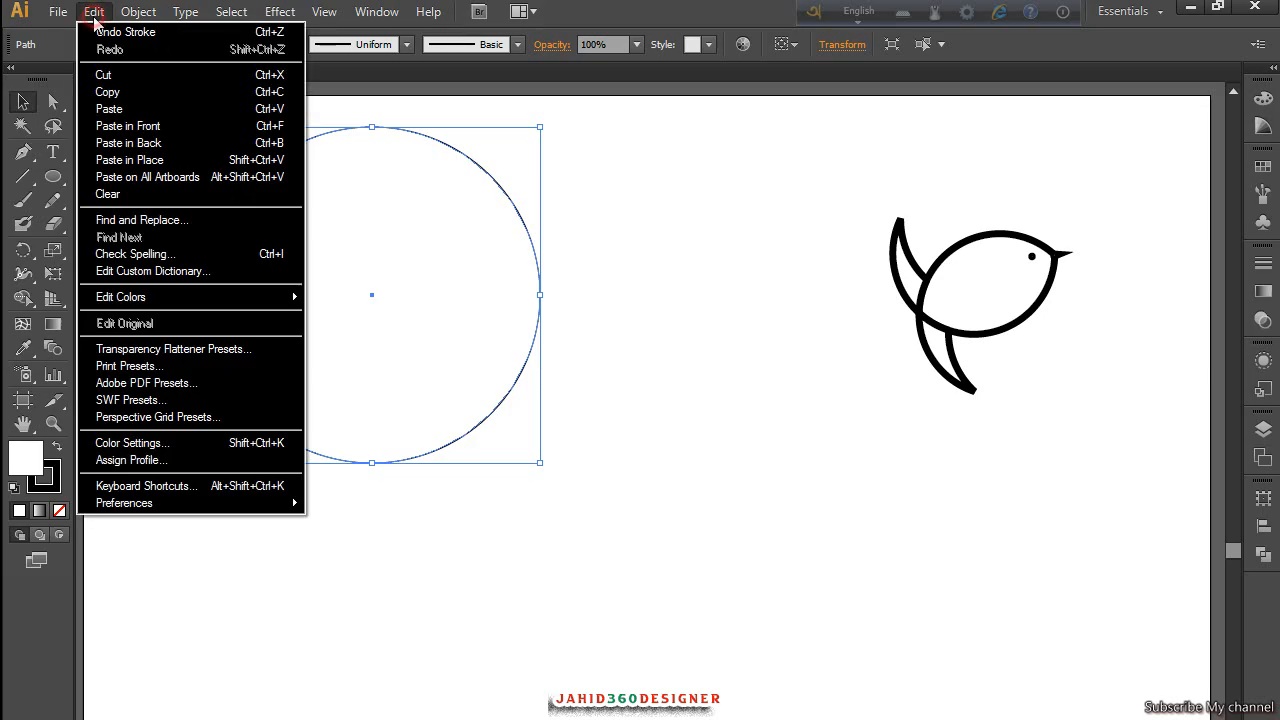
left_click(145, 126)
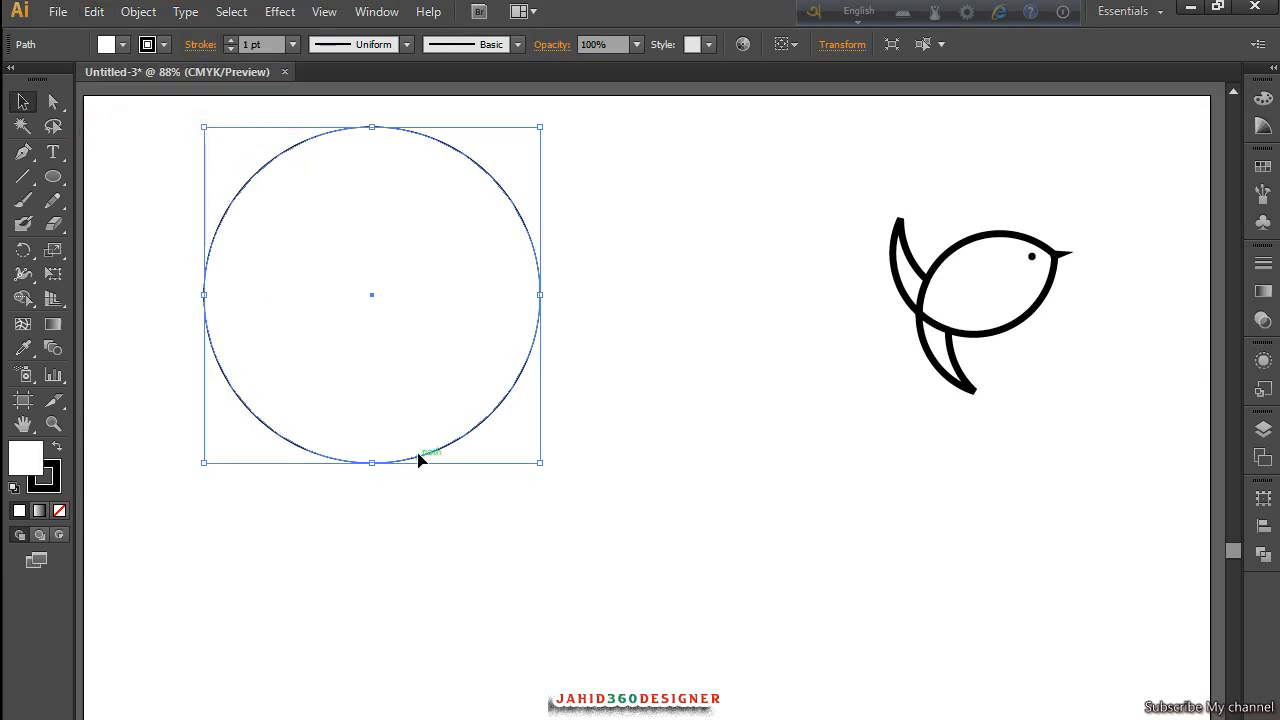
left_click_drag(419, 457, 455, 523)
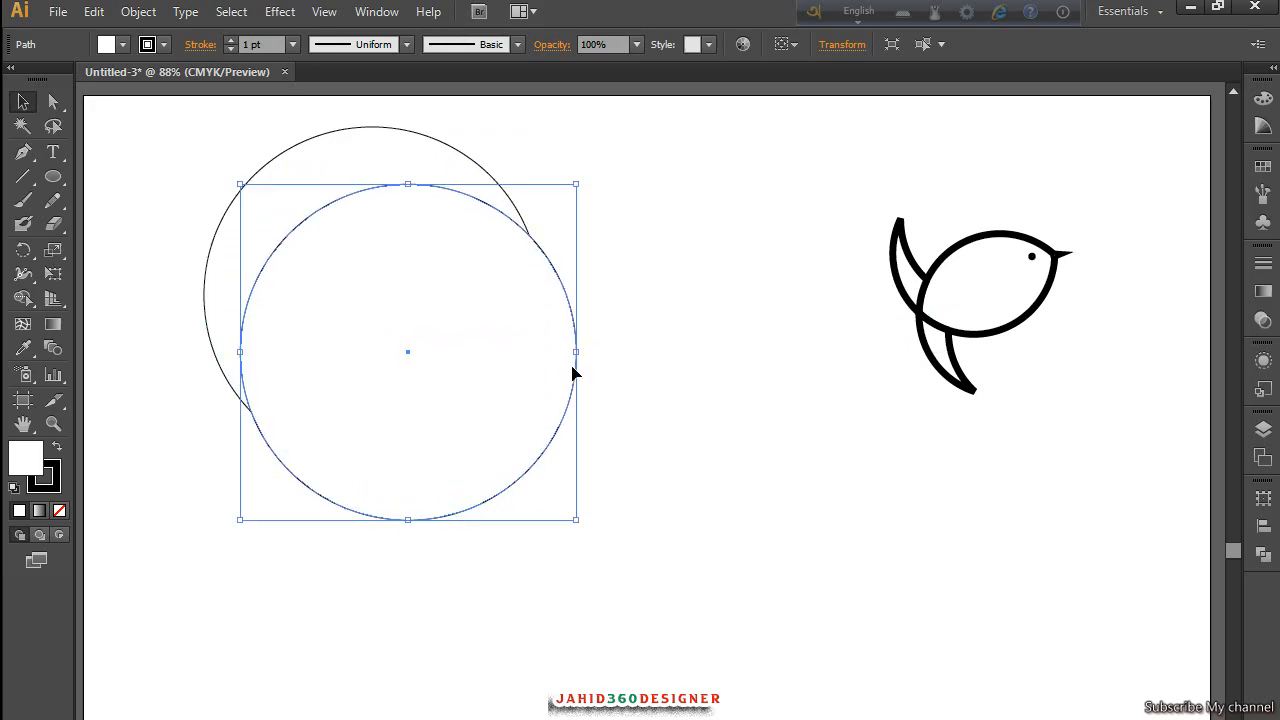
- Cut away the circles' overlap and the lower outer sliver with the Shape Builder, leaving only the upper-left crescent
left_click(181, 156)
left_click_drag(142, 157, 471, 523)
left_click(23, 298)
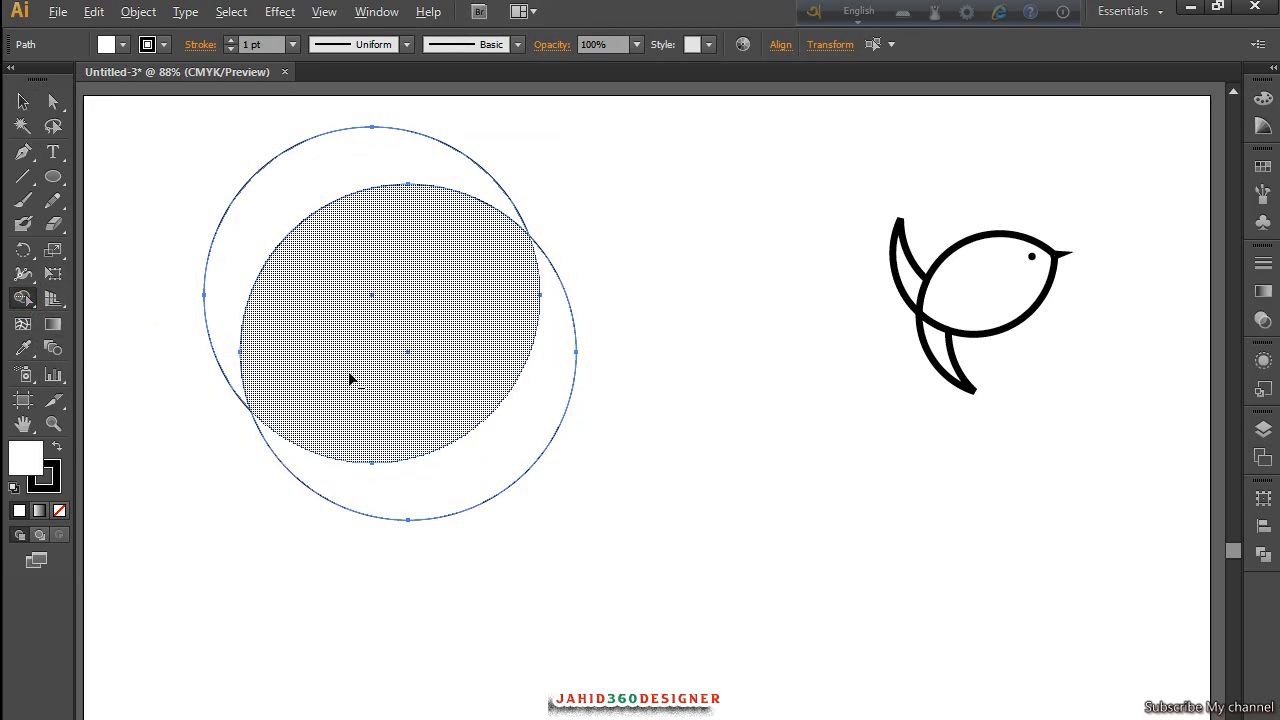
mouse_move(349, 377)
left_mouse_down()
mouse_move(306, 514)
mouse_move(297, 501)
left_mouse_up()
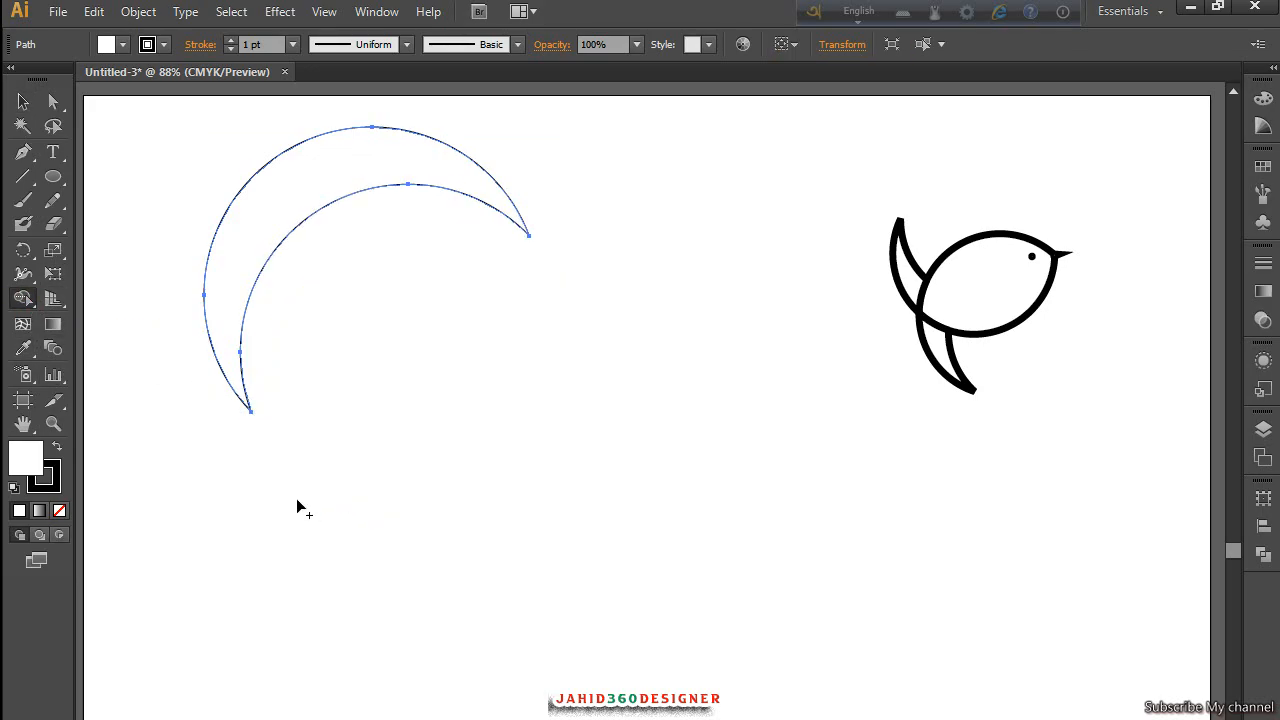
- Reflect a copy of the crescent across the horizontal axis and move it straight up until the right-hand tips of both meet
left_click(24, 104)
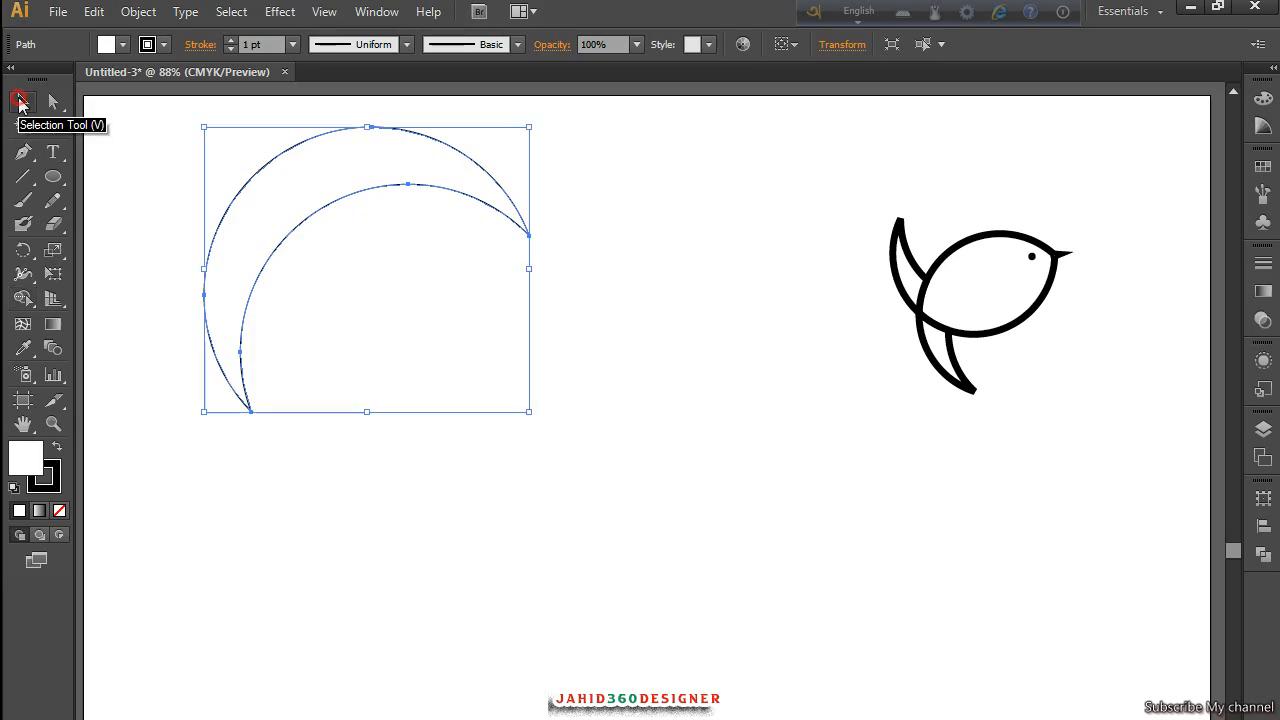
right_click(276, 259)
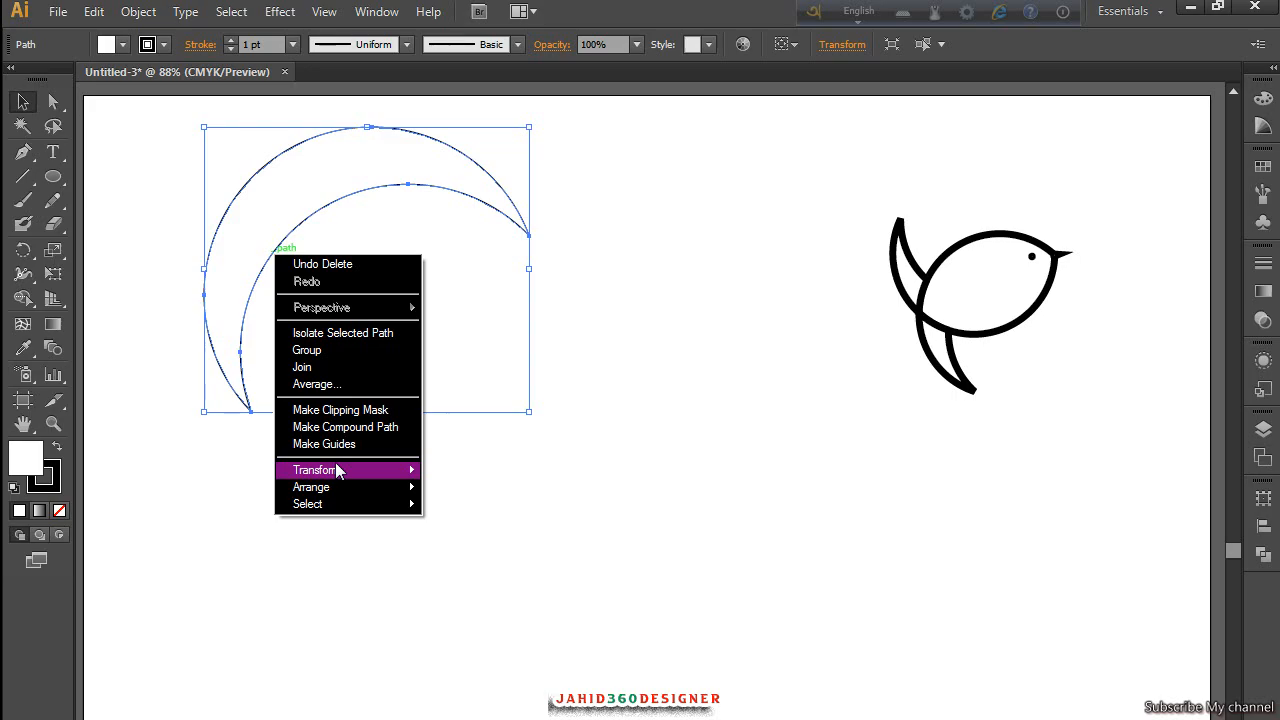
mouse_move(337, 470)
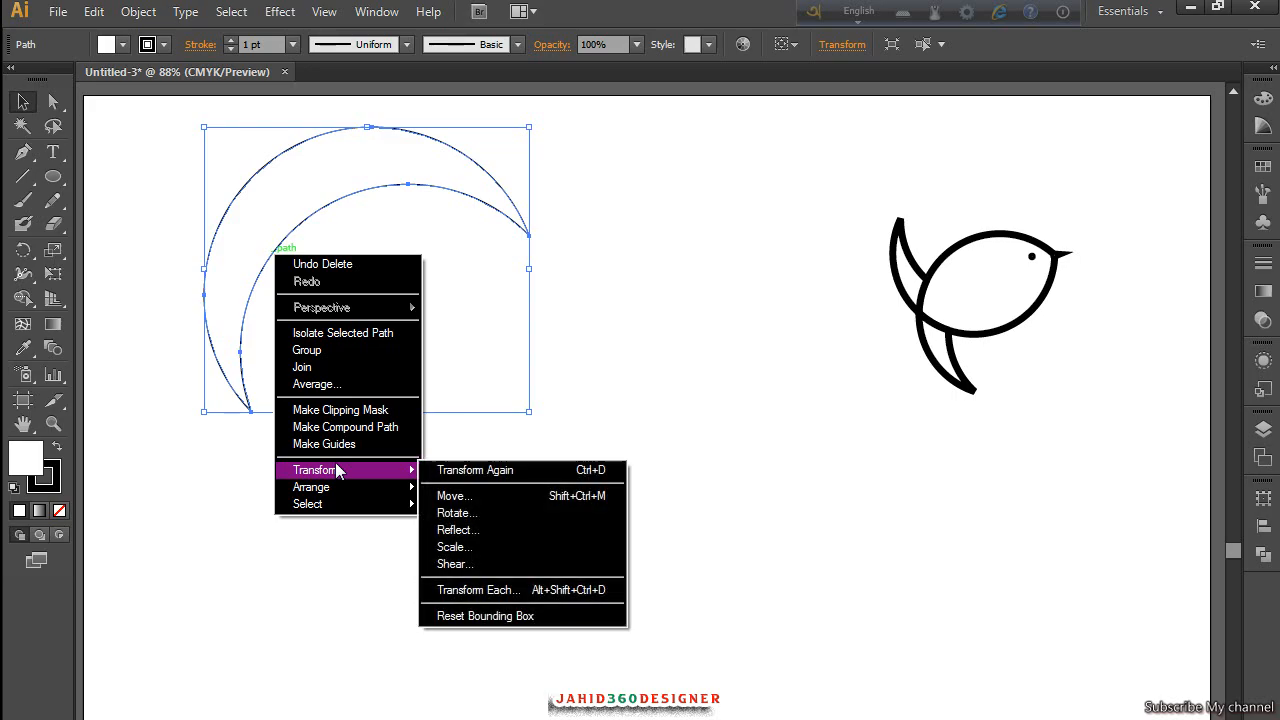
left_click(488, 527)
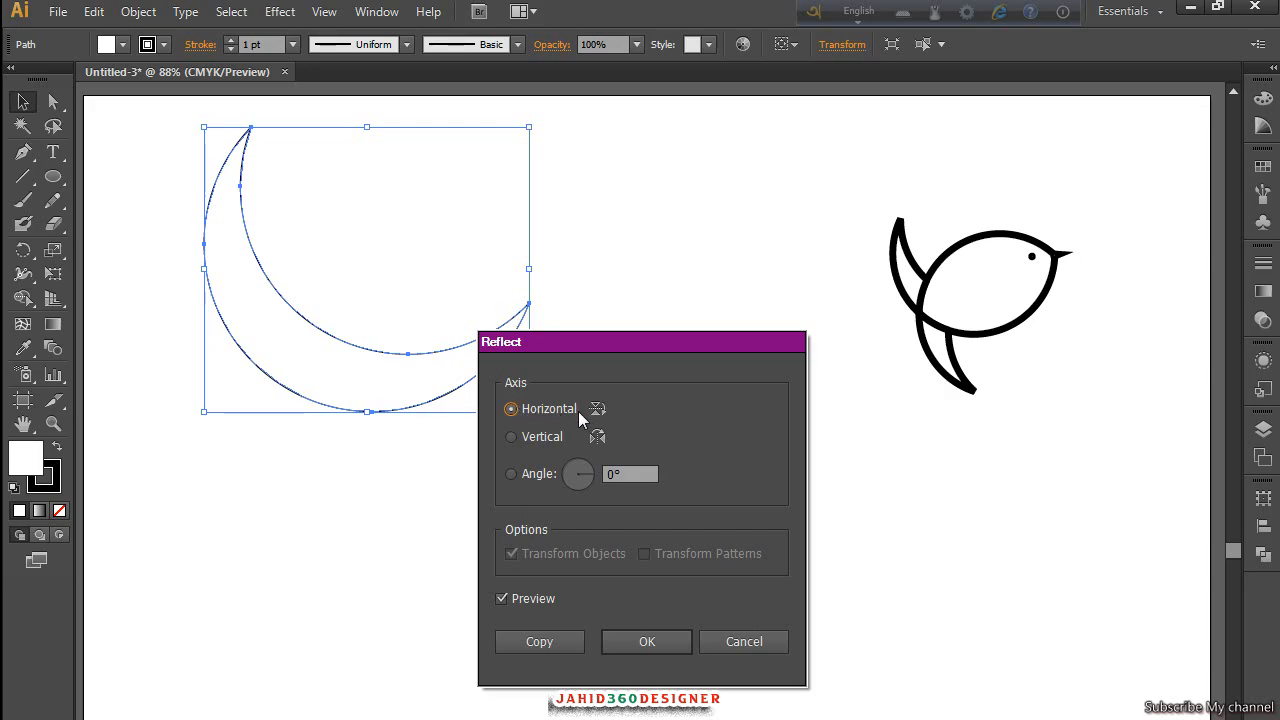
left_click(533, 644)
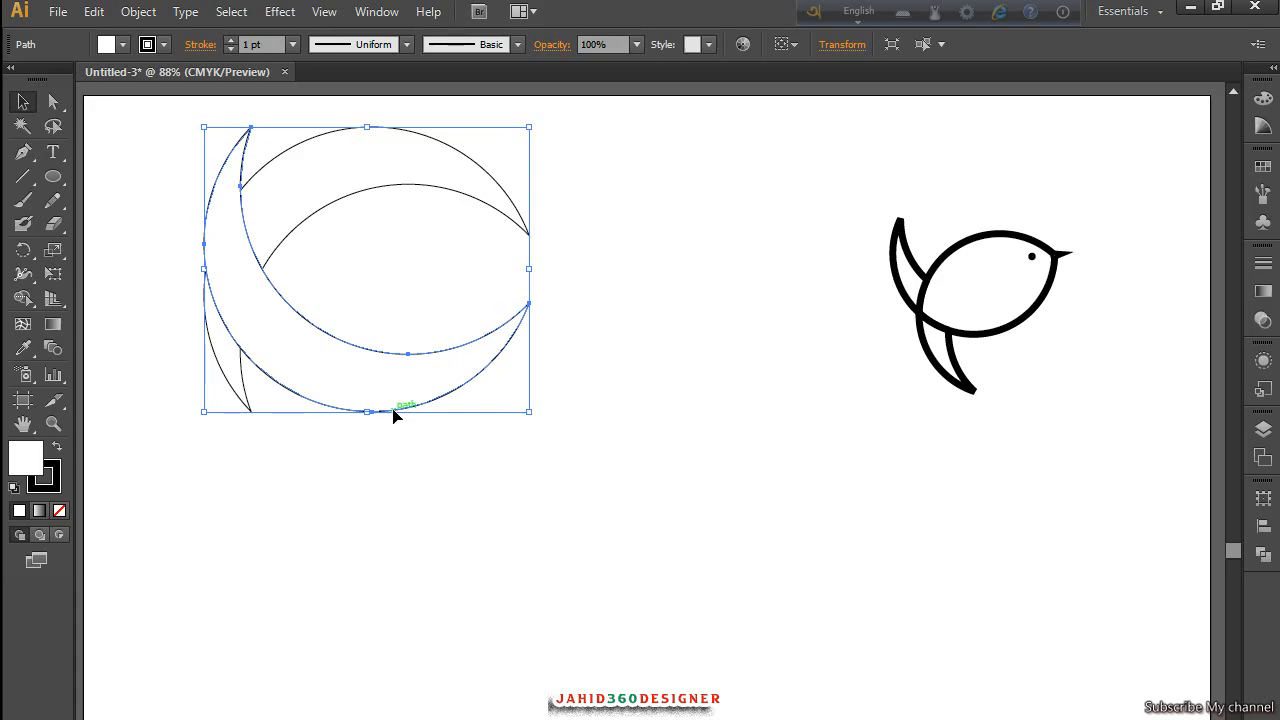
left_click_drag(393, 412, 391, 348)
left_click(682, 243)
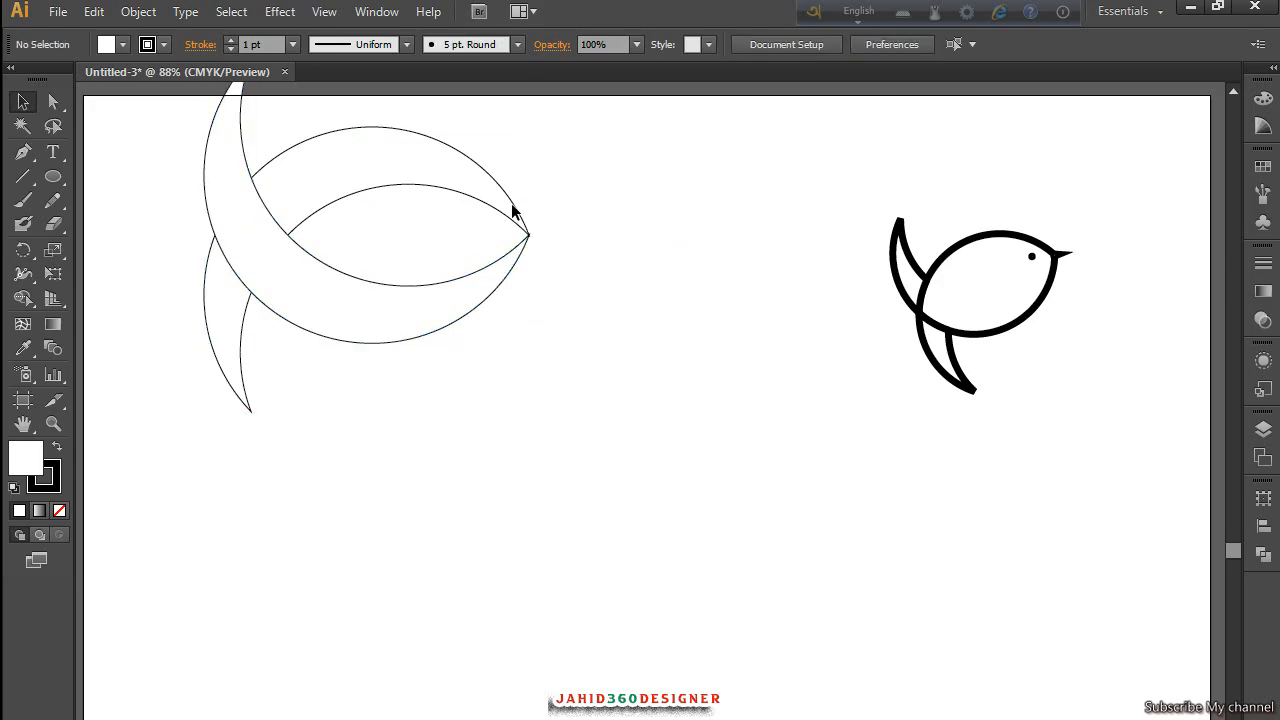
- Select both crescents and move them together down and right onto the open area of the artboard
left_click_drag(171, 141, 512, 425)
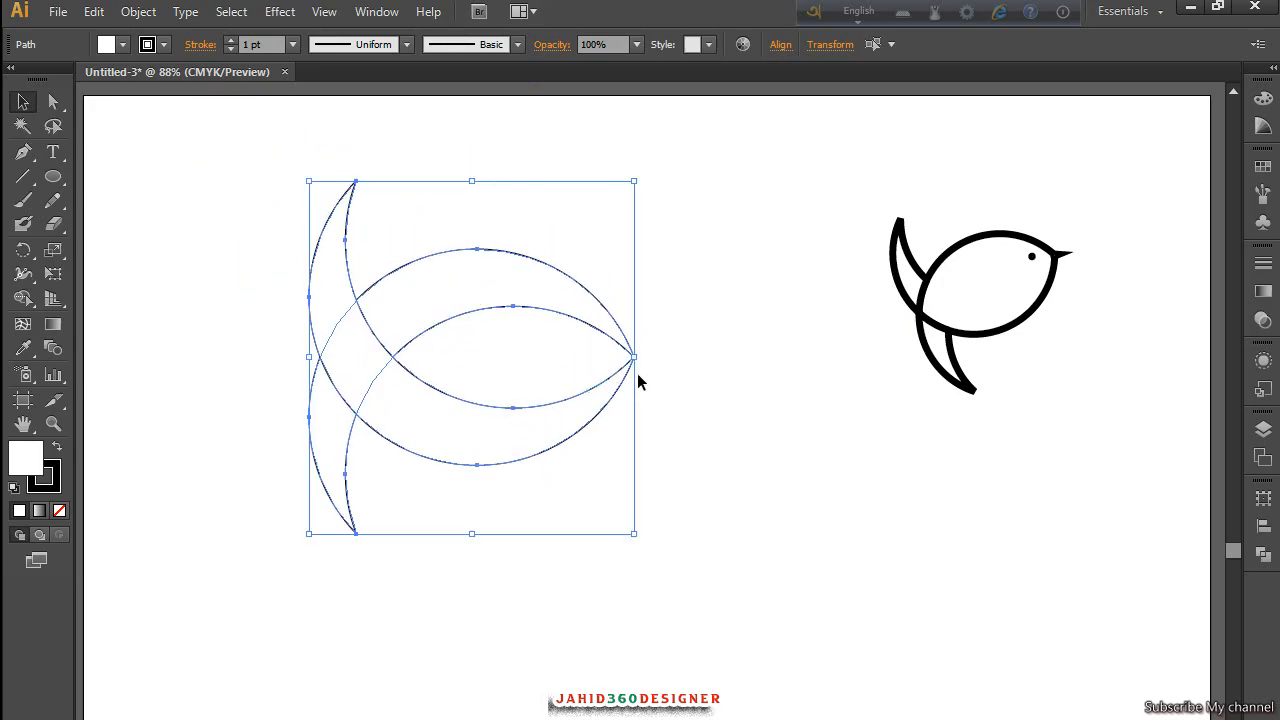
key("Down")
key("shift+m")
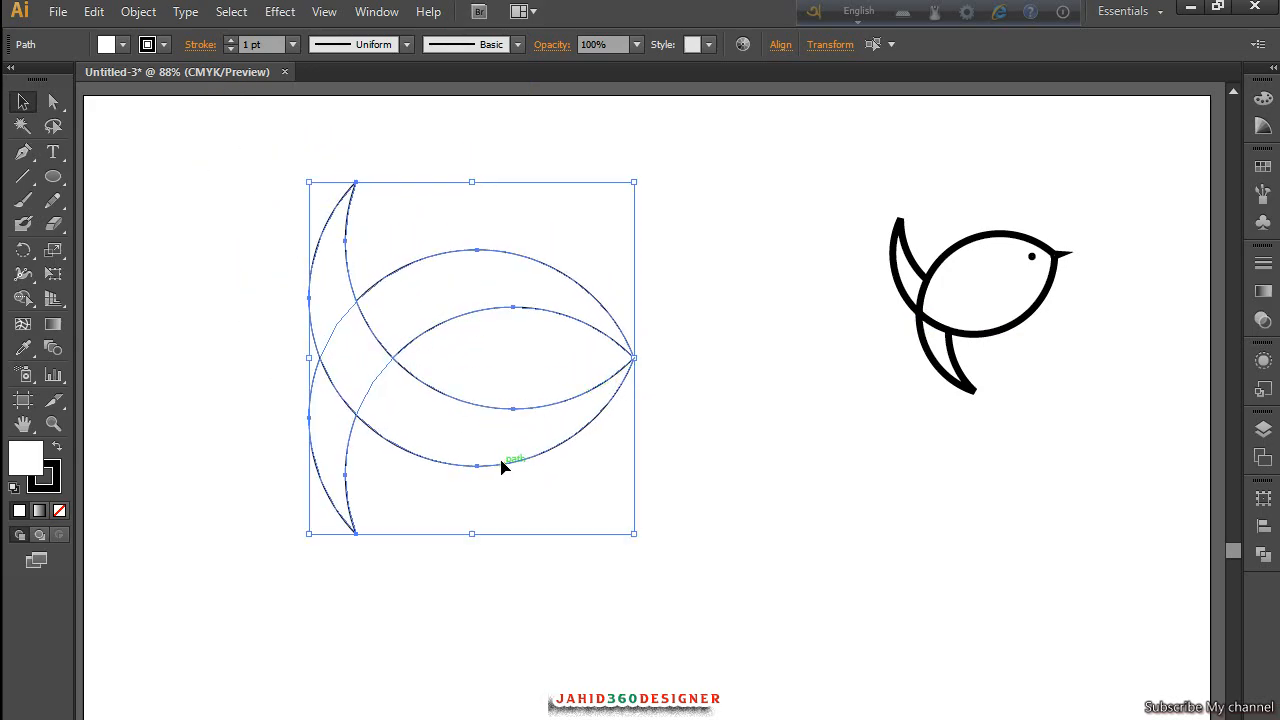
double_click(502, 465)
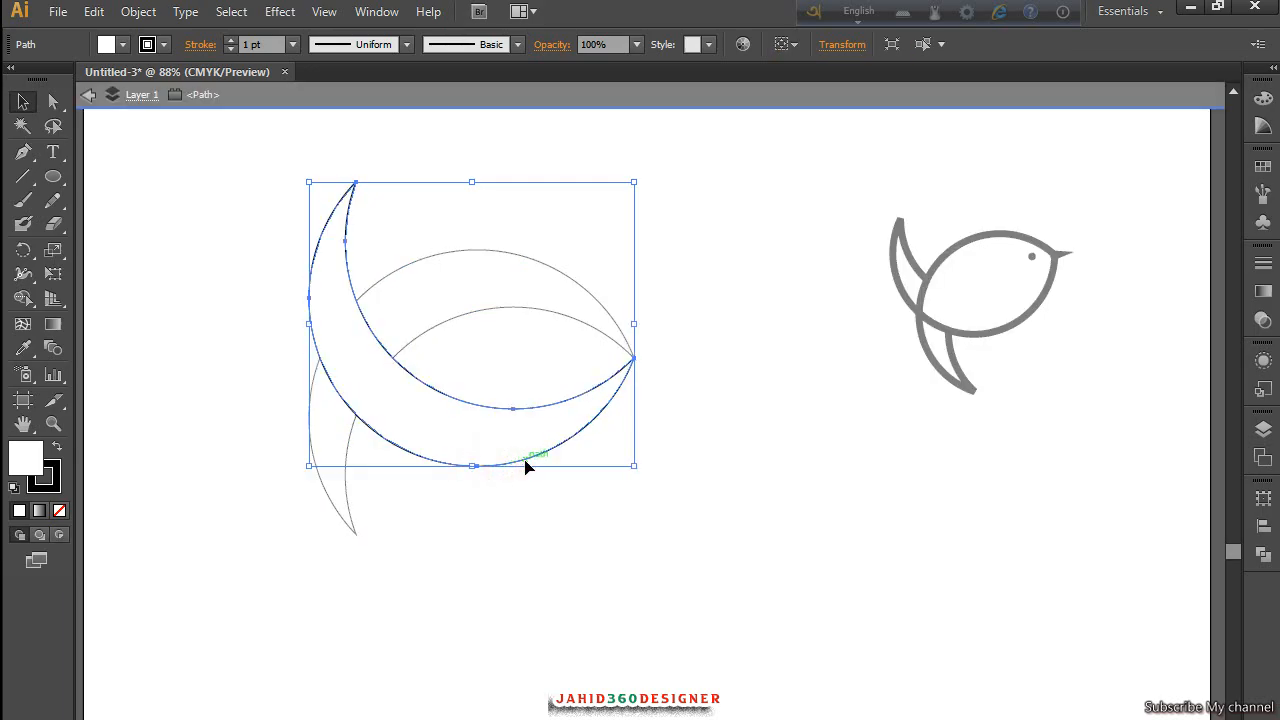
left_click(689, 440)
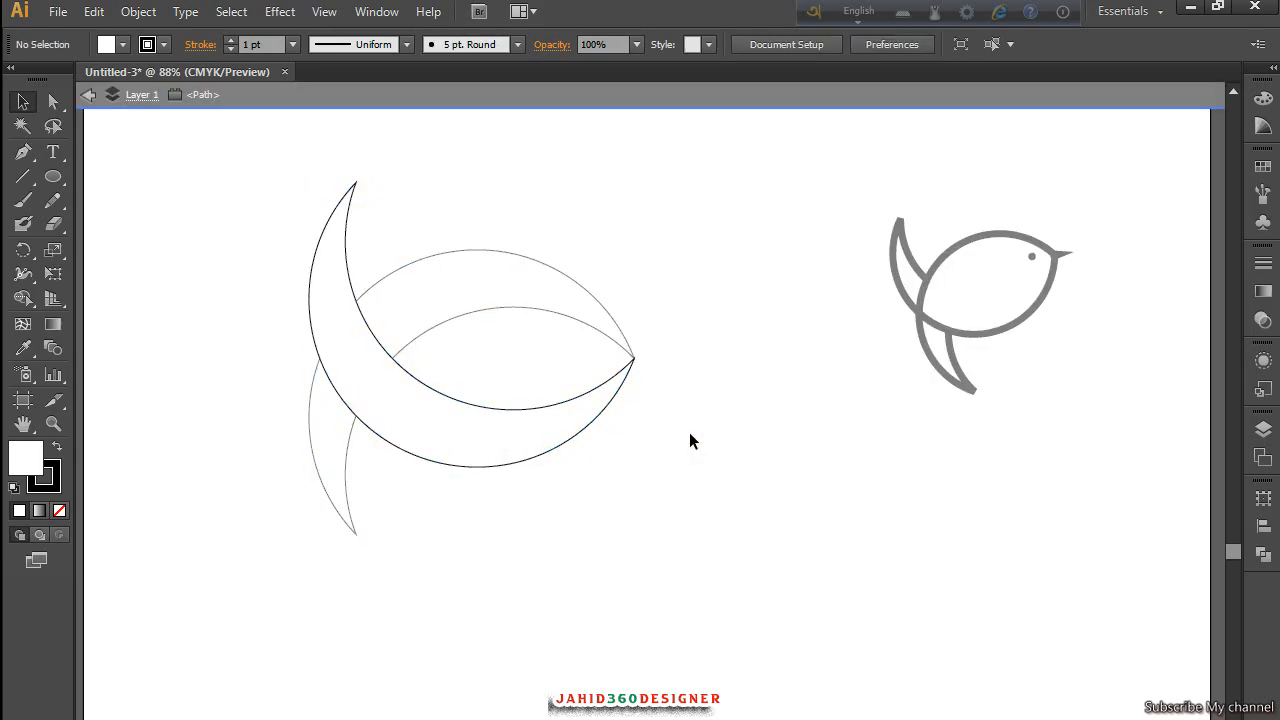
double_click(257, 236)
- Merge the overlapping inner regions of both crescents into a single body with the Shape Builder, keeping the two outer wing tips separate
left_click_drag(237, 233, 630, 535)
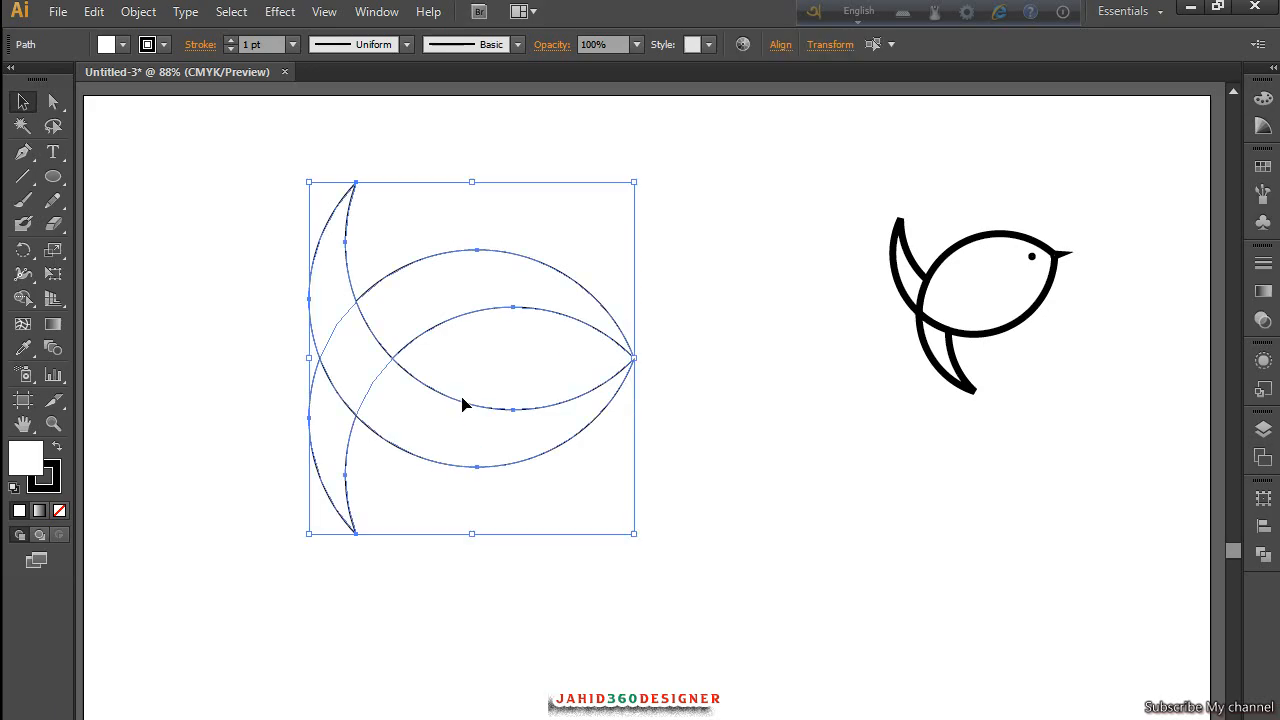
left_click(22, 298)
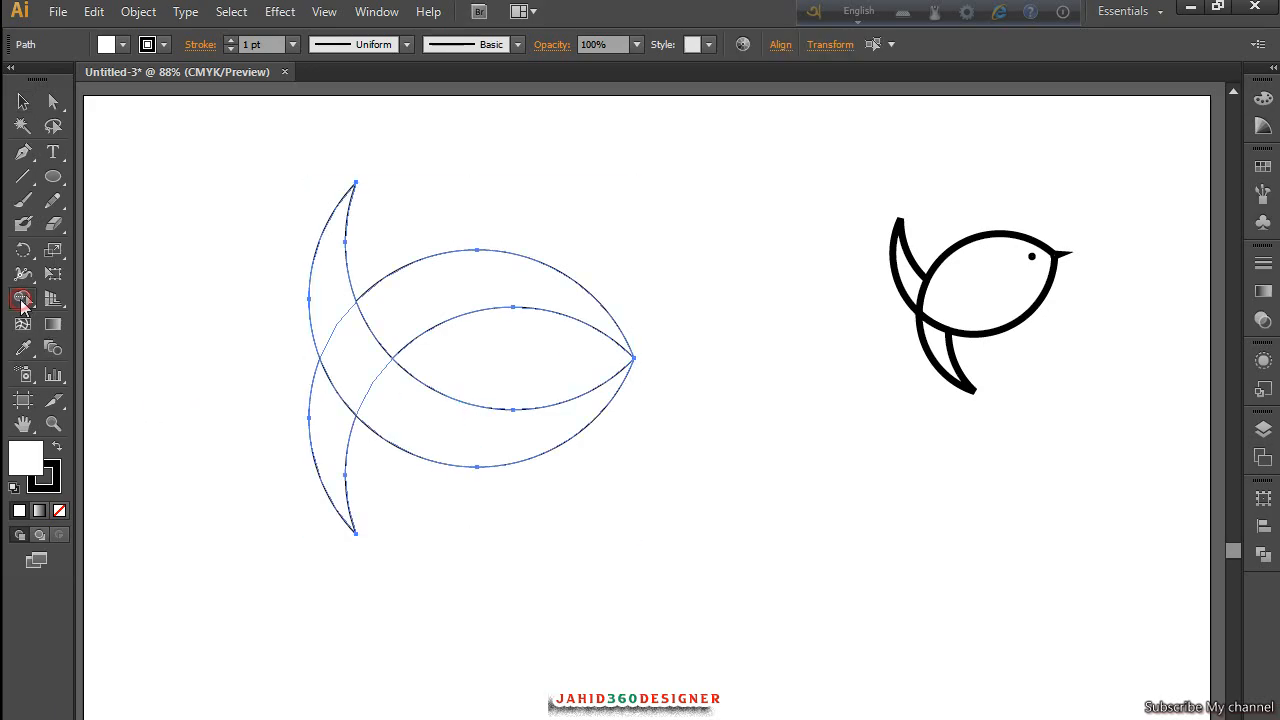
left_click_drag(448, 313, 443, 423)
key("ctrl+z")
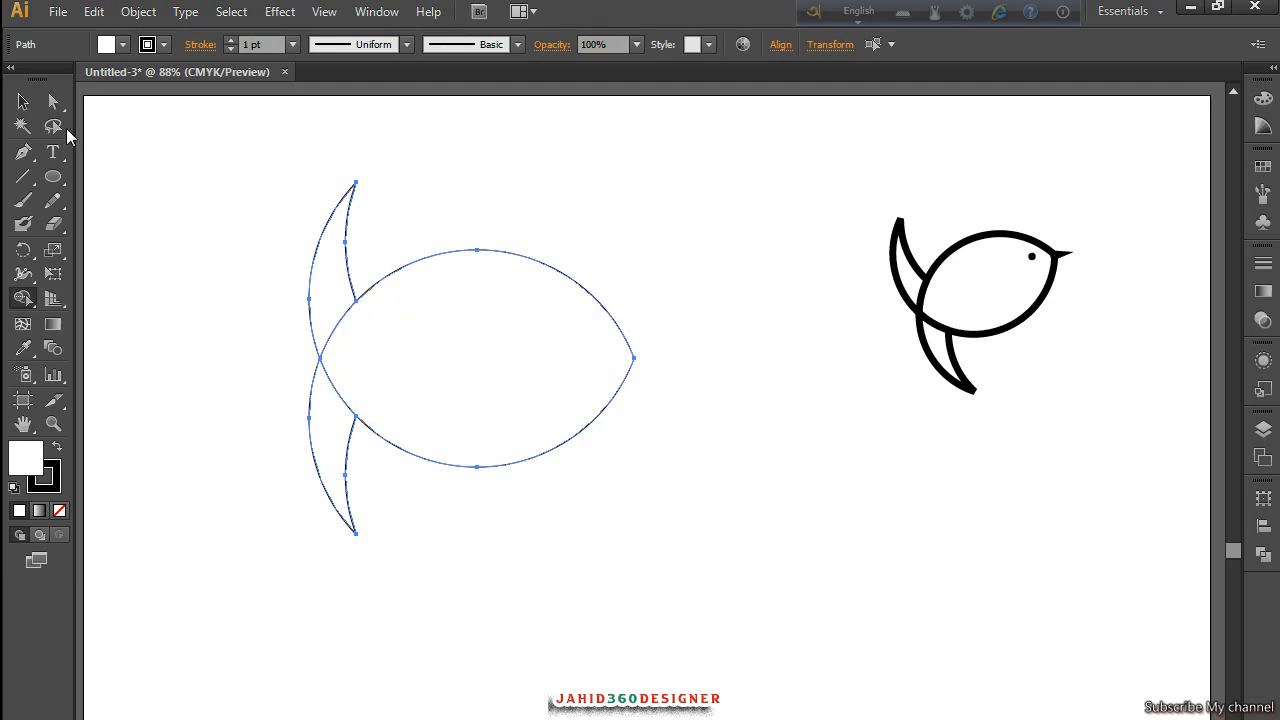
- Draw a short horizontal line outward from the body's right tip as a beak and apply the tapering triangular width profile
left_click(31, 180)
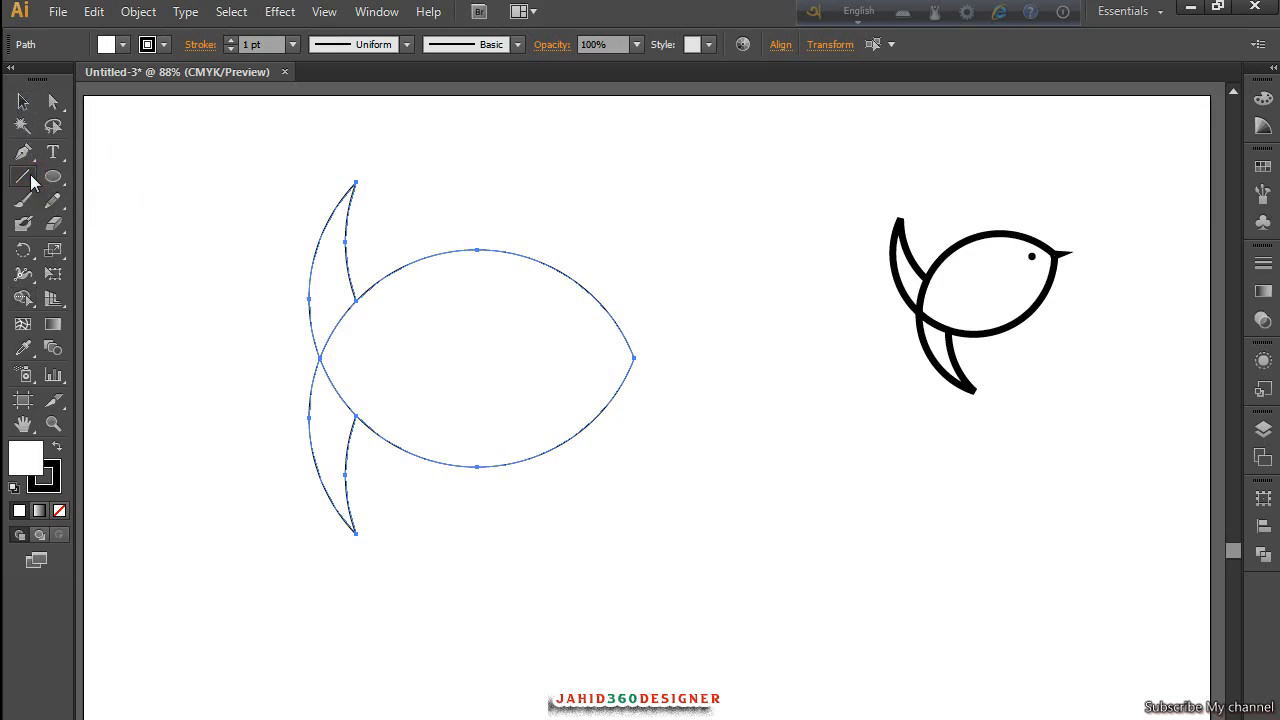
left_click_drag(633, 357, 663, 357)
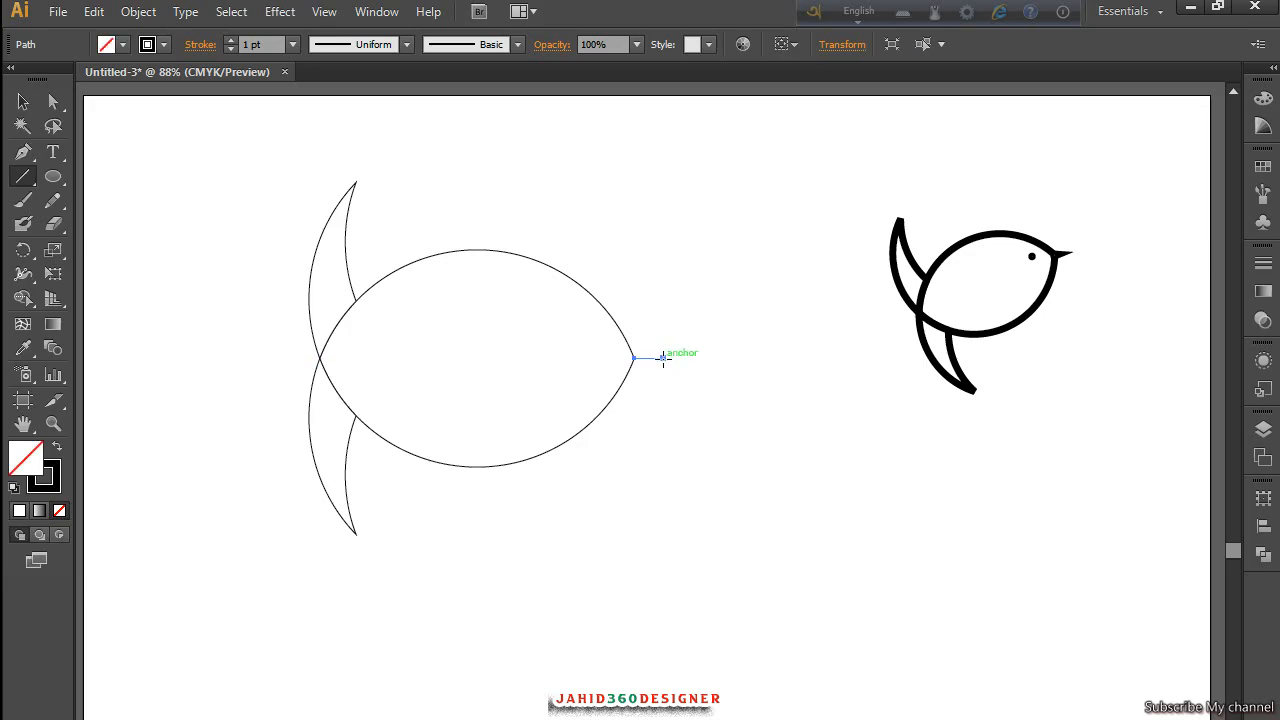
left_click(407, 45)
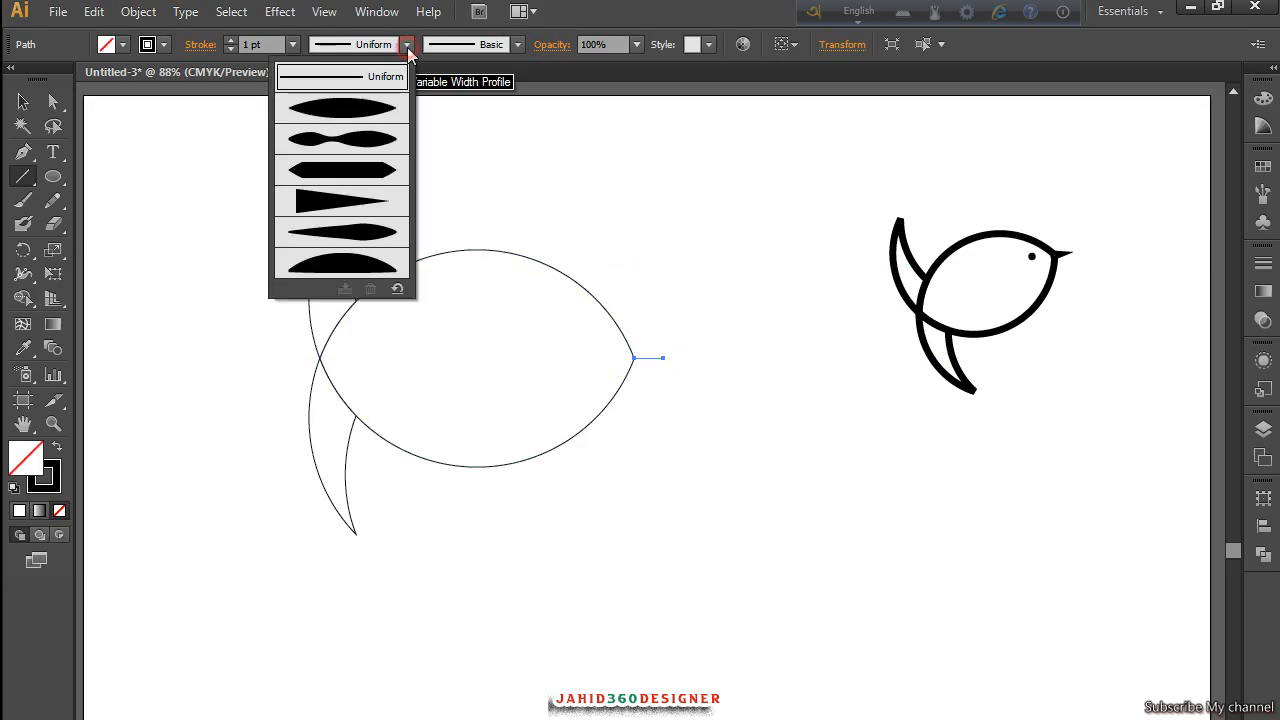
left_click(350, 205)
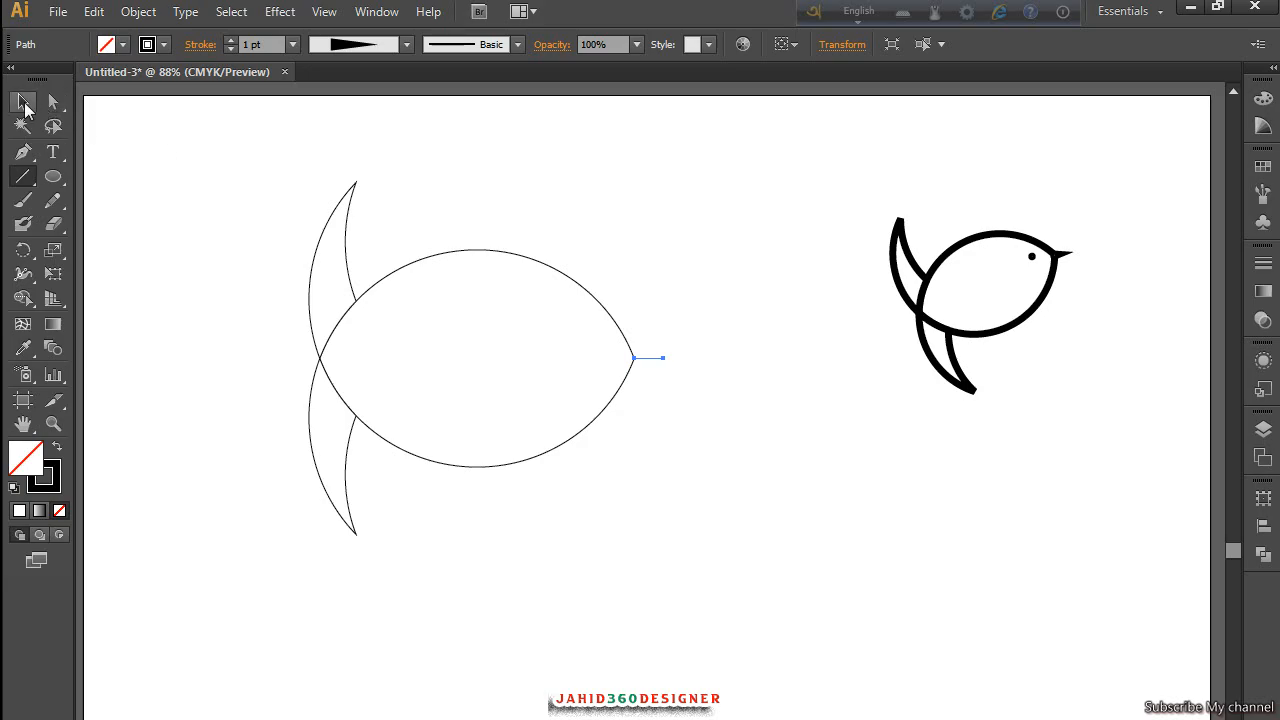
- Select the new bird's body, wings and beak together and set their stroke weight to 8 pt
left_click(25, 105)
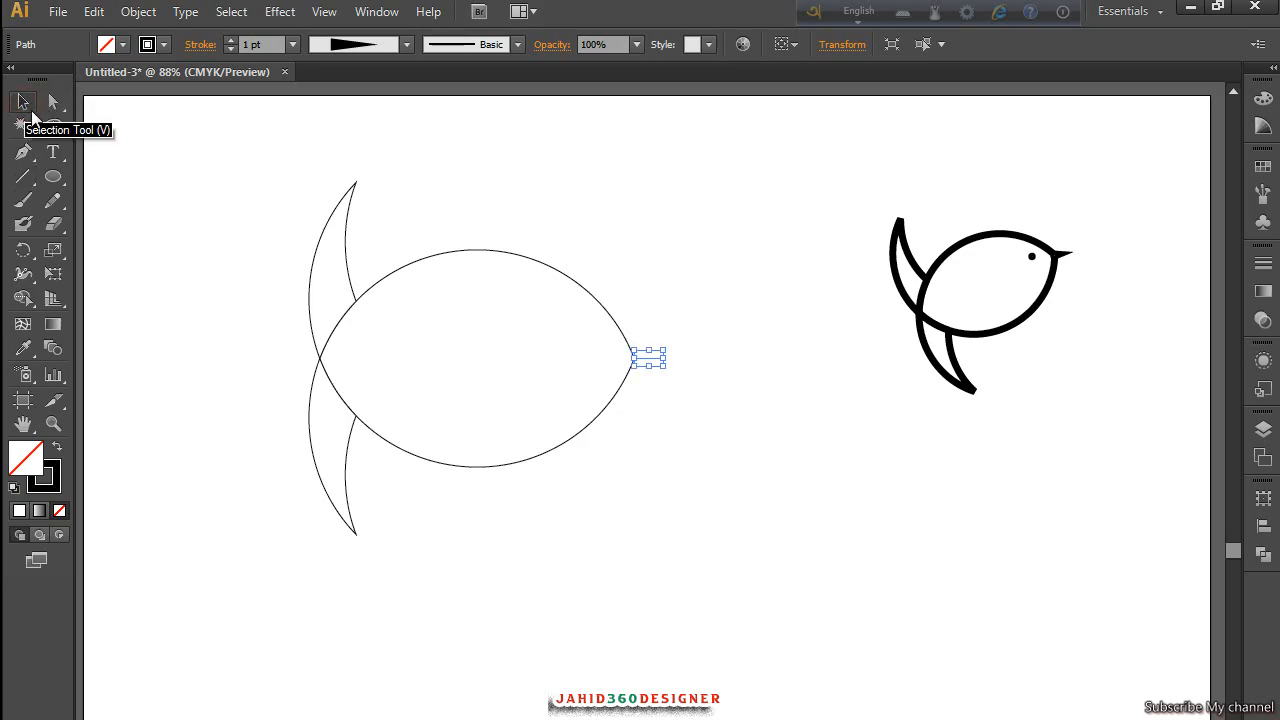
left_click(258, 160)
left_click_drag(258, 160, 698, 541)
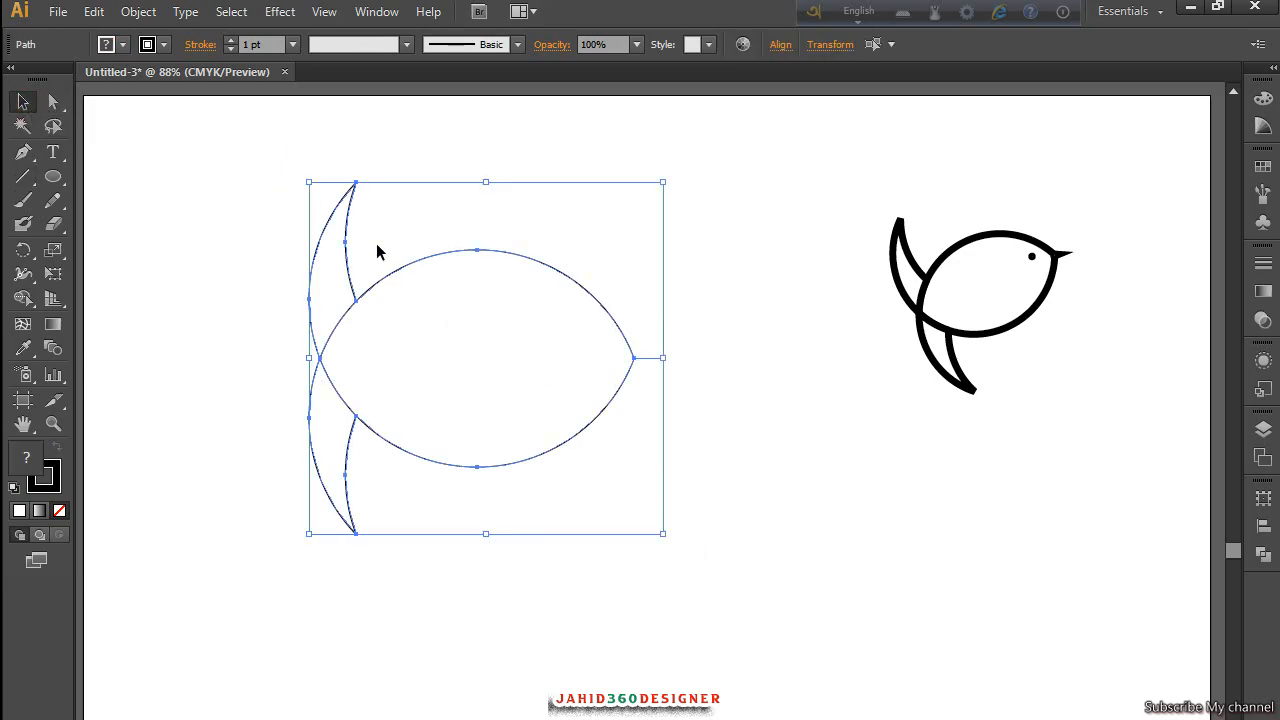
left_click(258, 45)
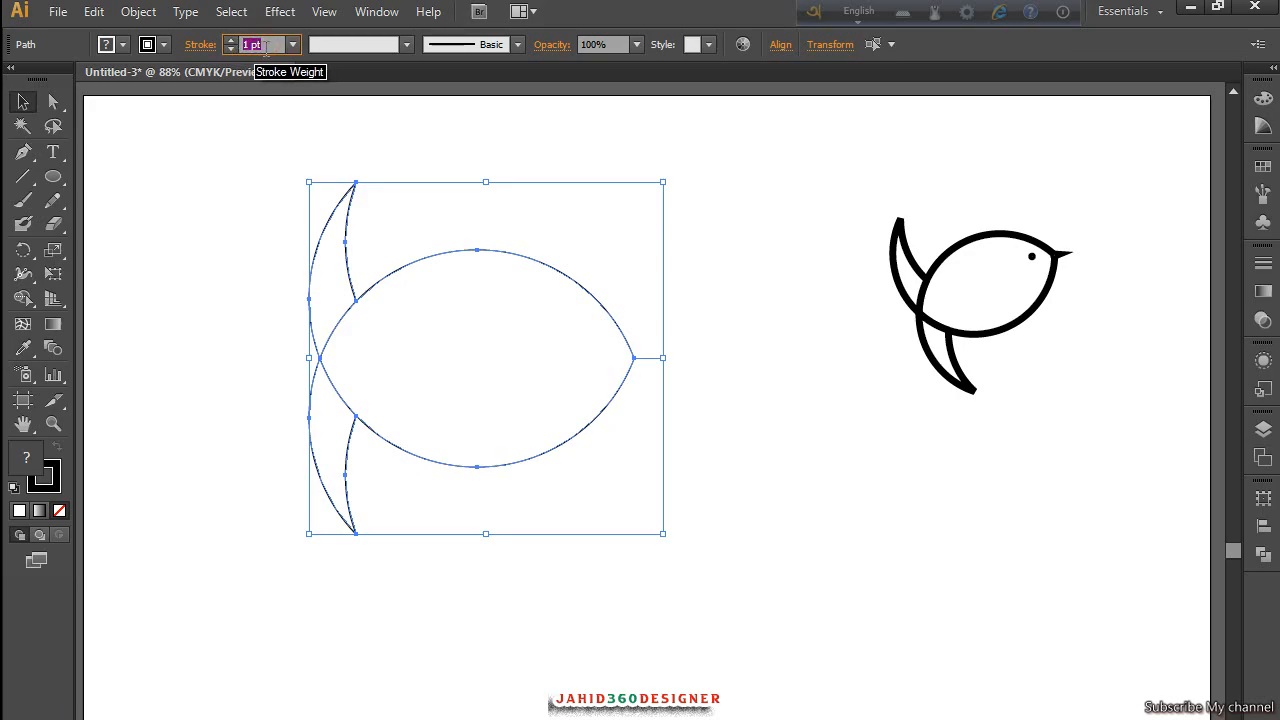
key("Up")
key("Up")
key("Up")
key("Up")
key("Up")
key("Up")
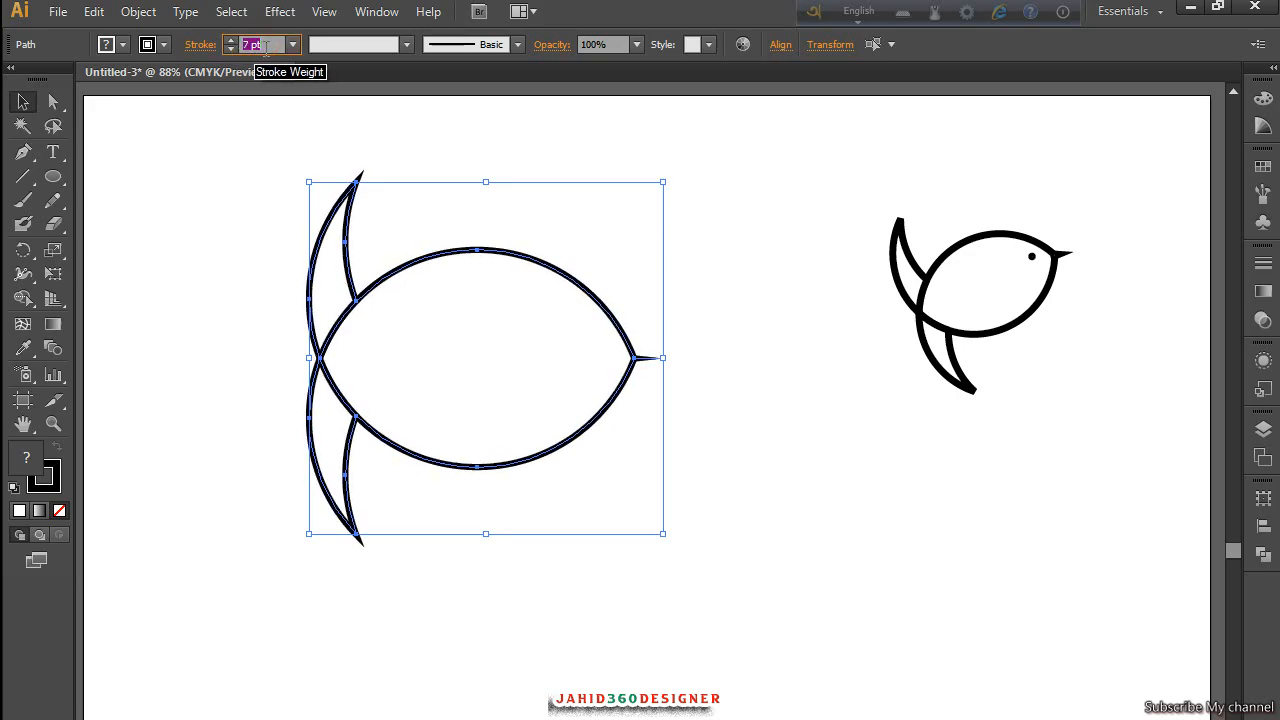
left_click(22, 101)
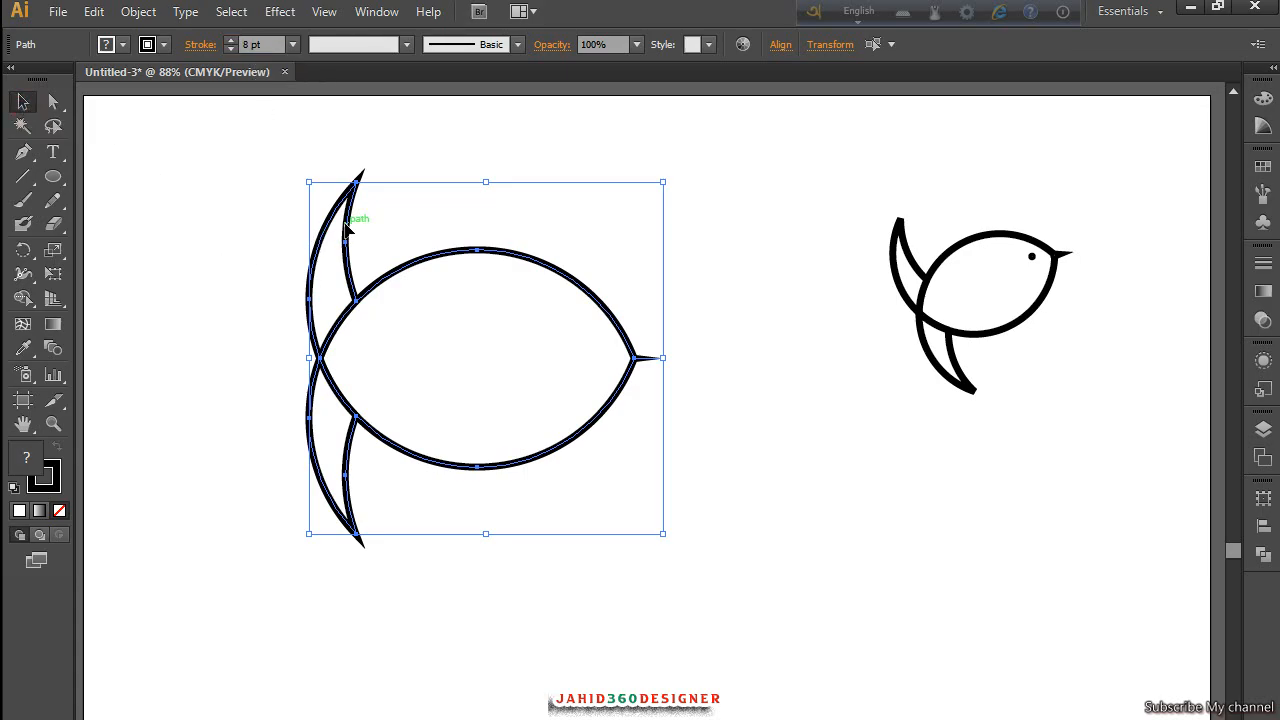
left_click(550, 360)
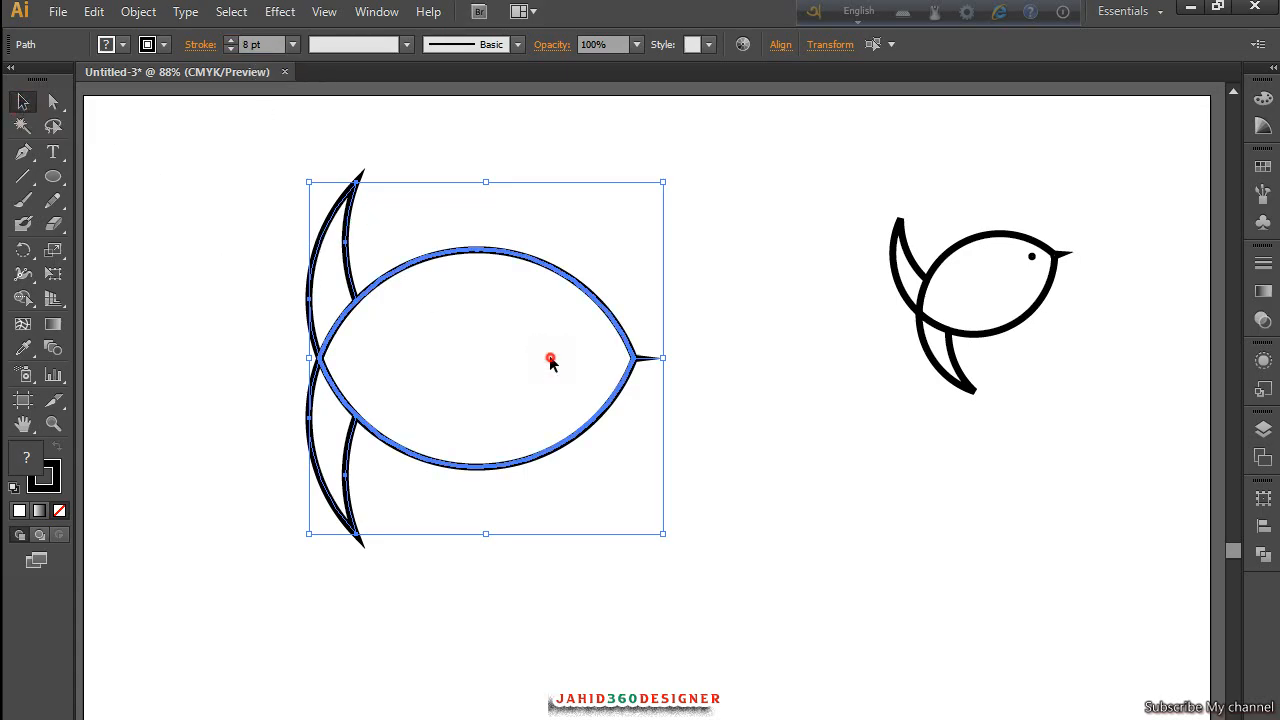
- Draw a small unfilled circle as the eye inside the body's front half and shift it slightly closer to the beak
left_click(695, 207)
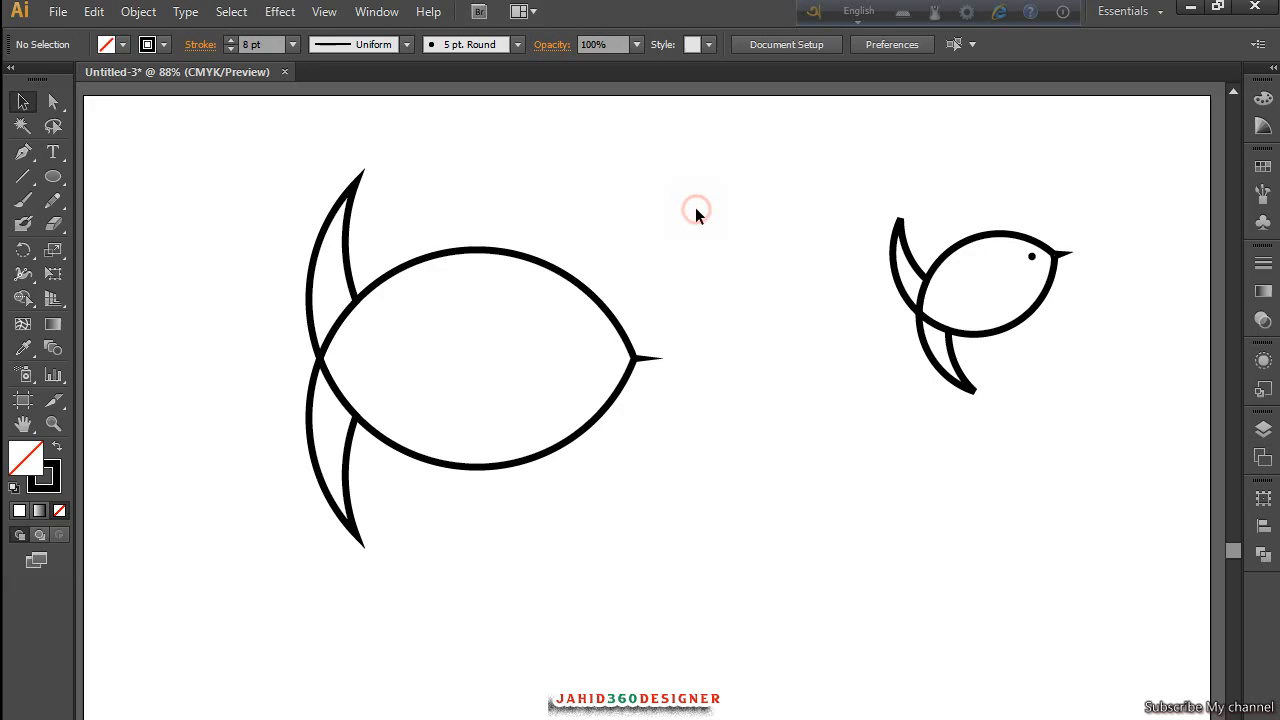
left_click(56, 176)
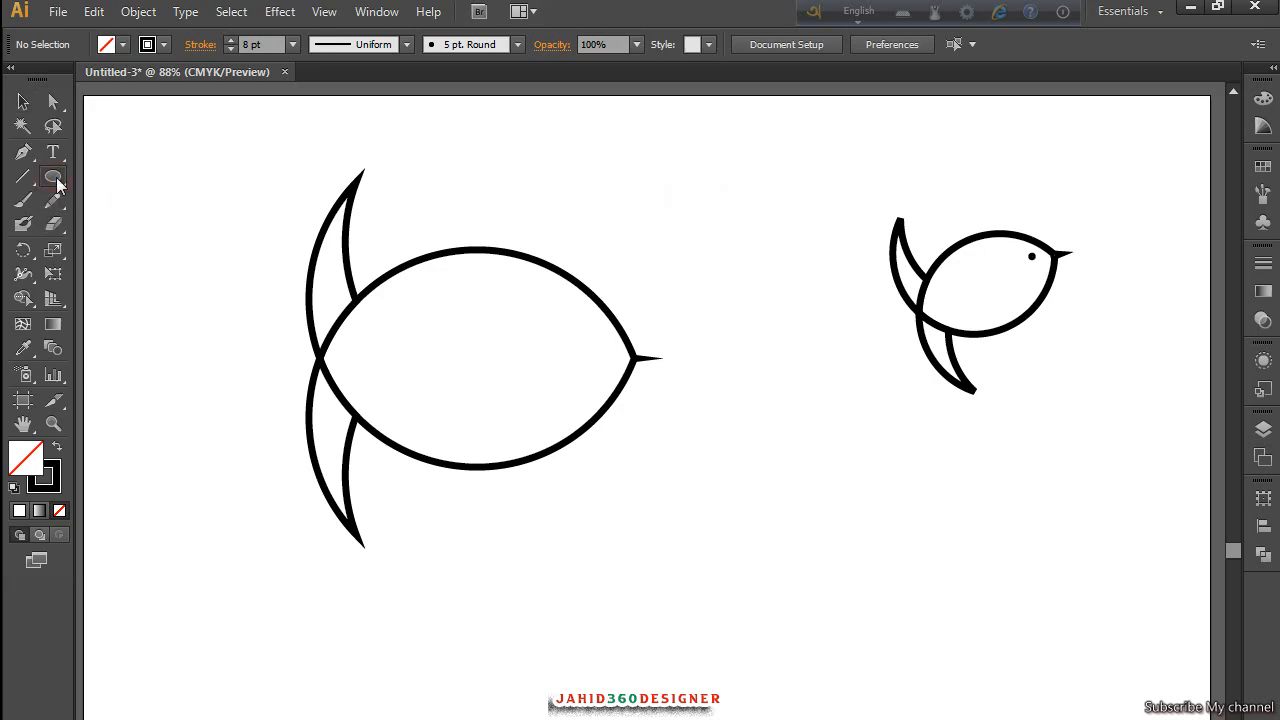
left_click(566, 335)
left_click_drag(566, 335, 574, 348)
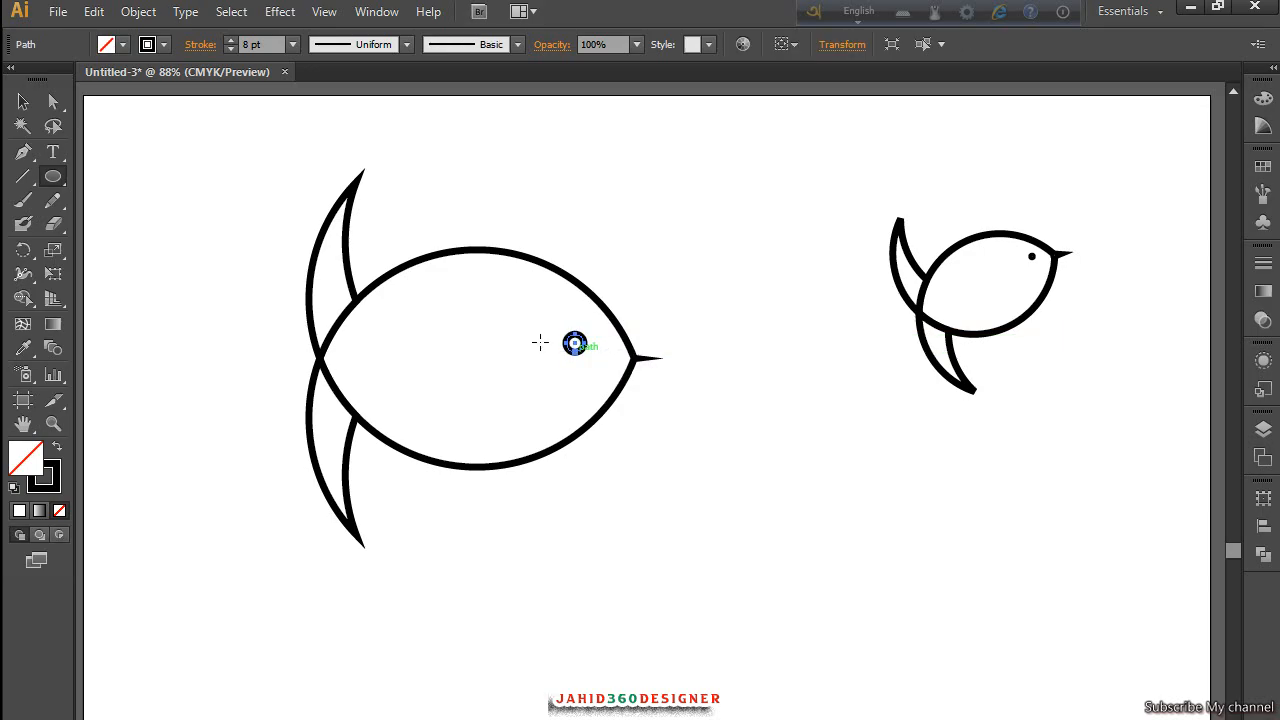
left_click(23, 101)
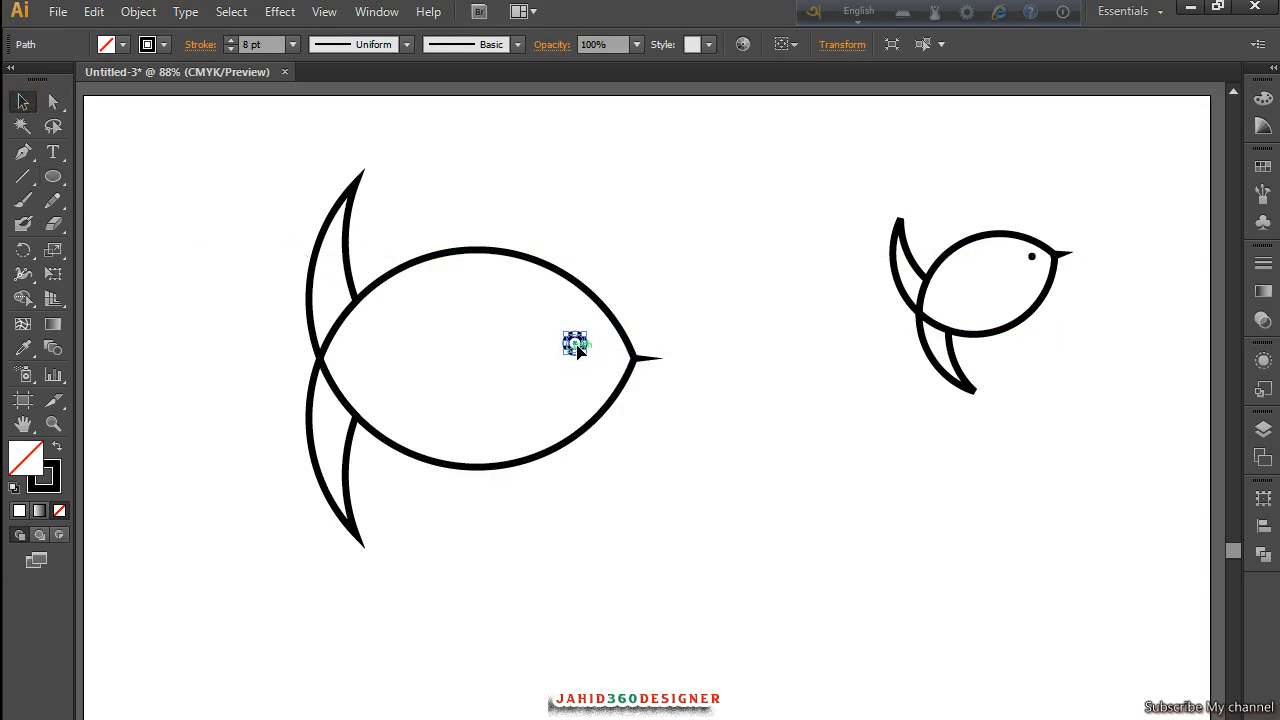
left_click_drag(579, 343, 599, 344)
left_click_drag(596, 344, 594, 343)
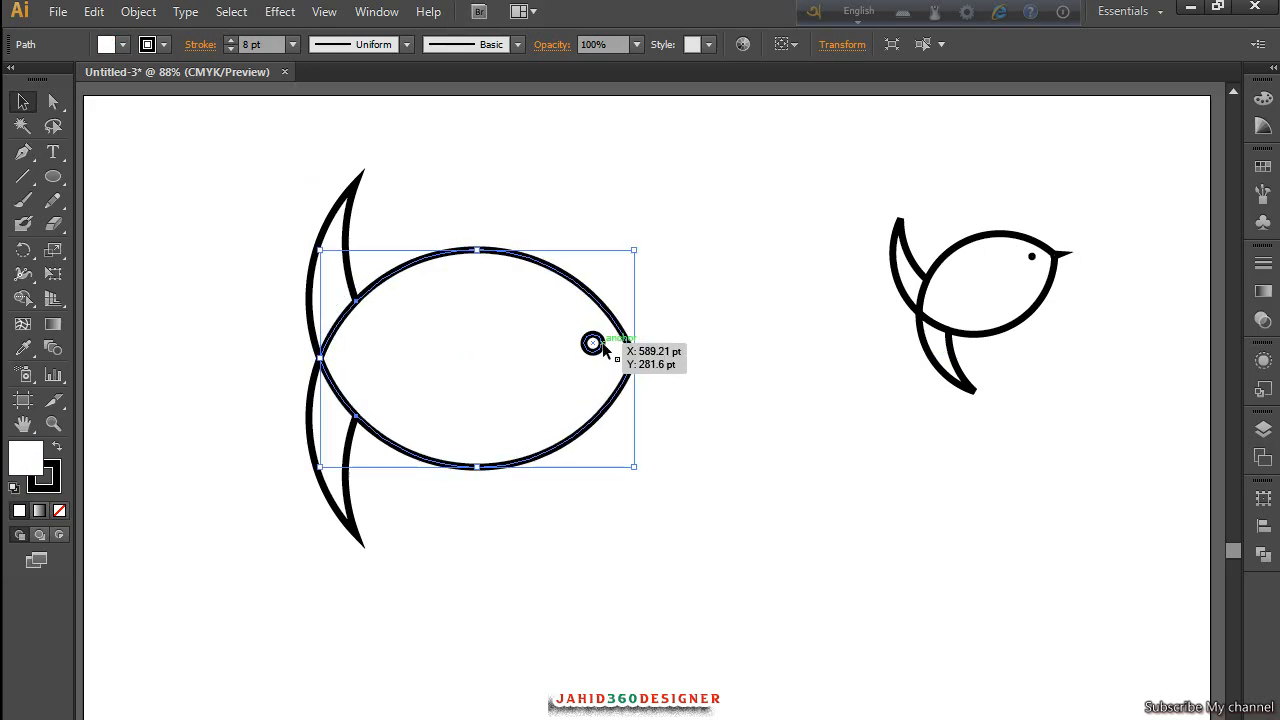
left_click(166, 346)
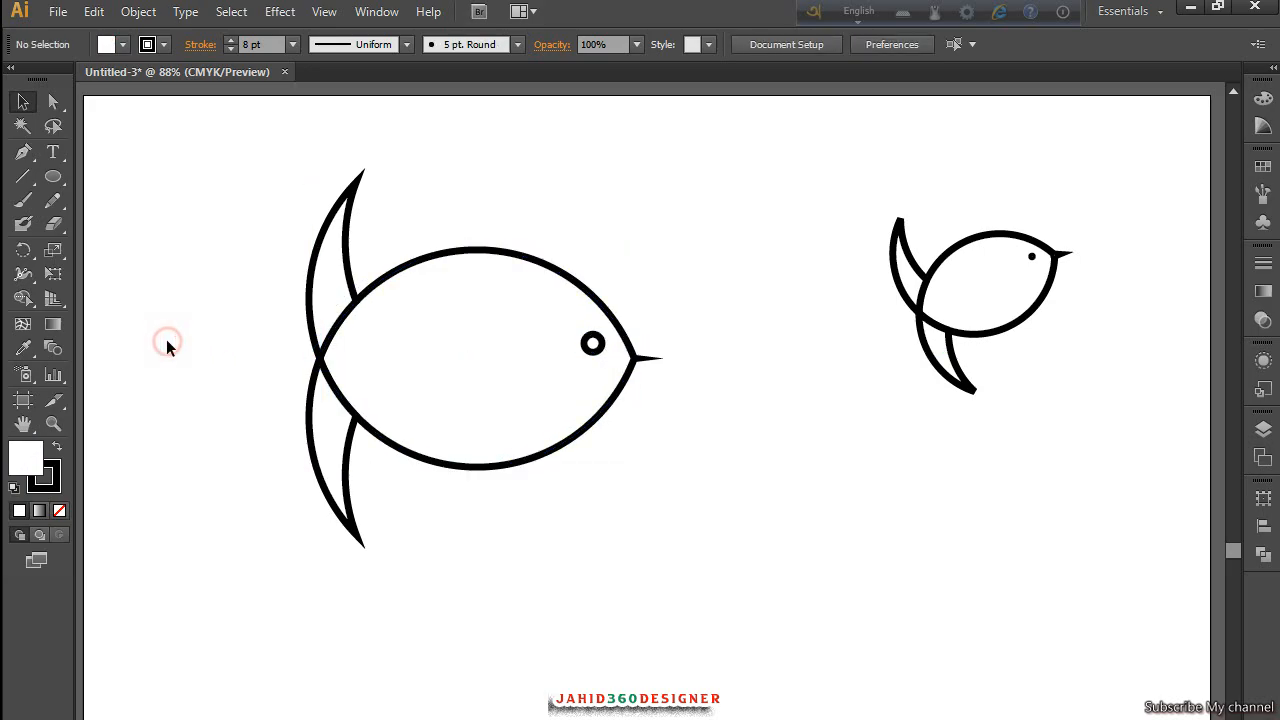
- Select the two wing tips together and set their stroke corners to Bevel Join
left_click(322, 272)
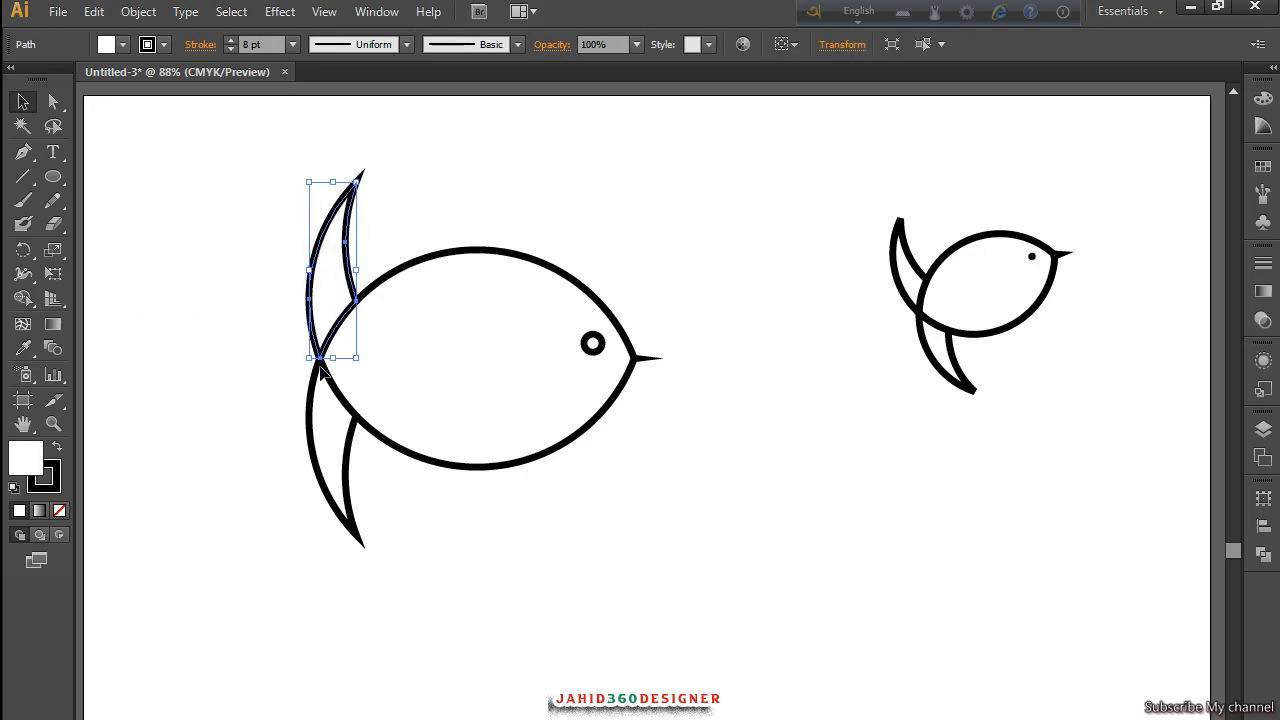
left_click(351, 492, "shift")
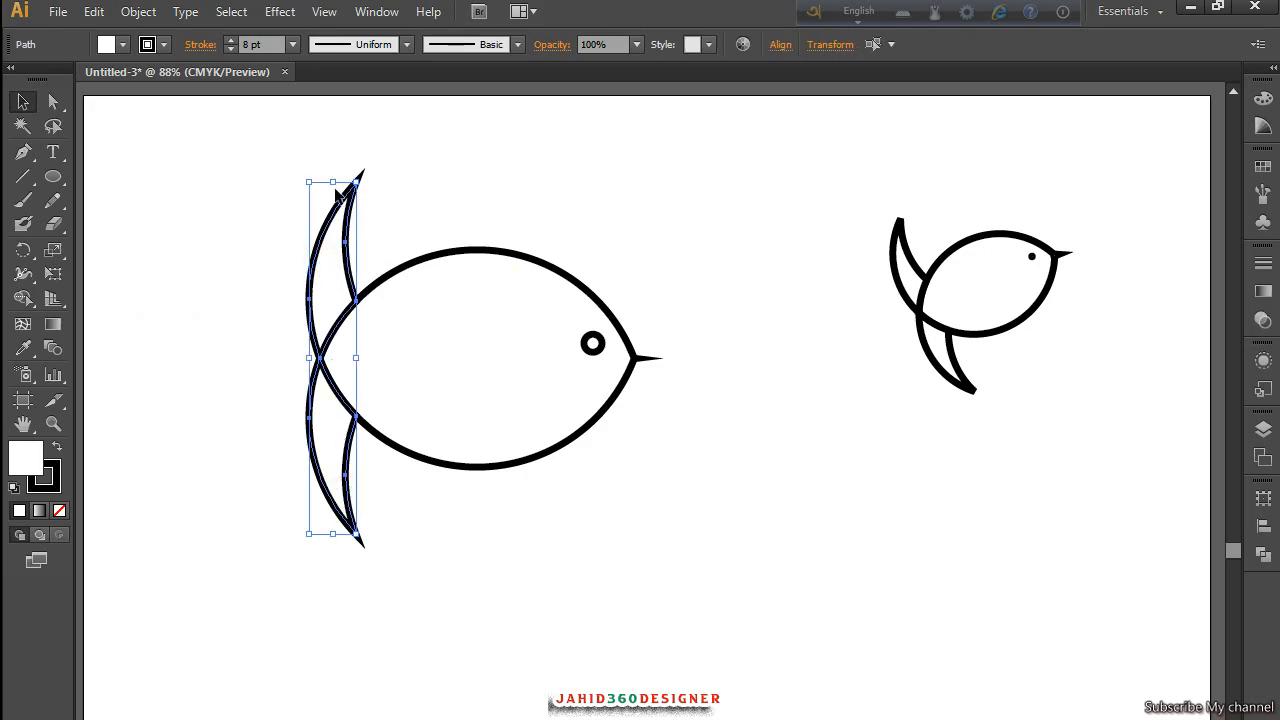
left_click(203, 54)
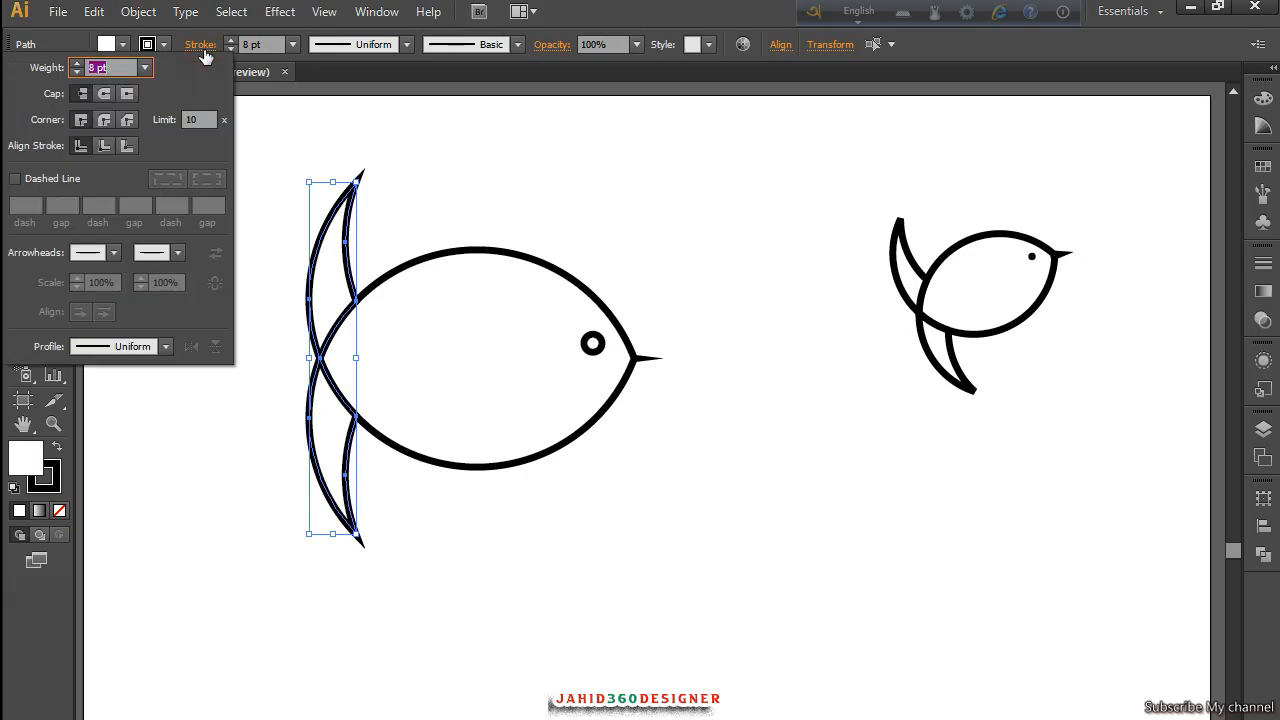
left_click(128, 120)
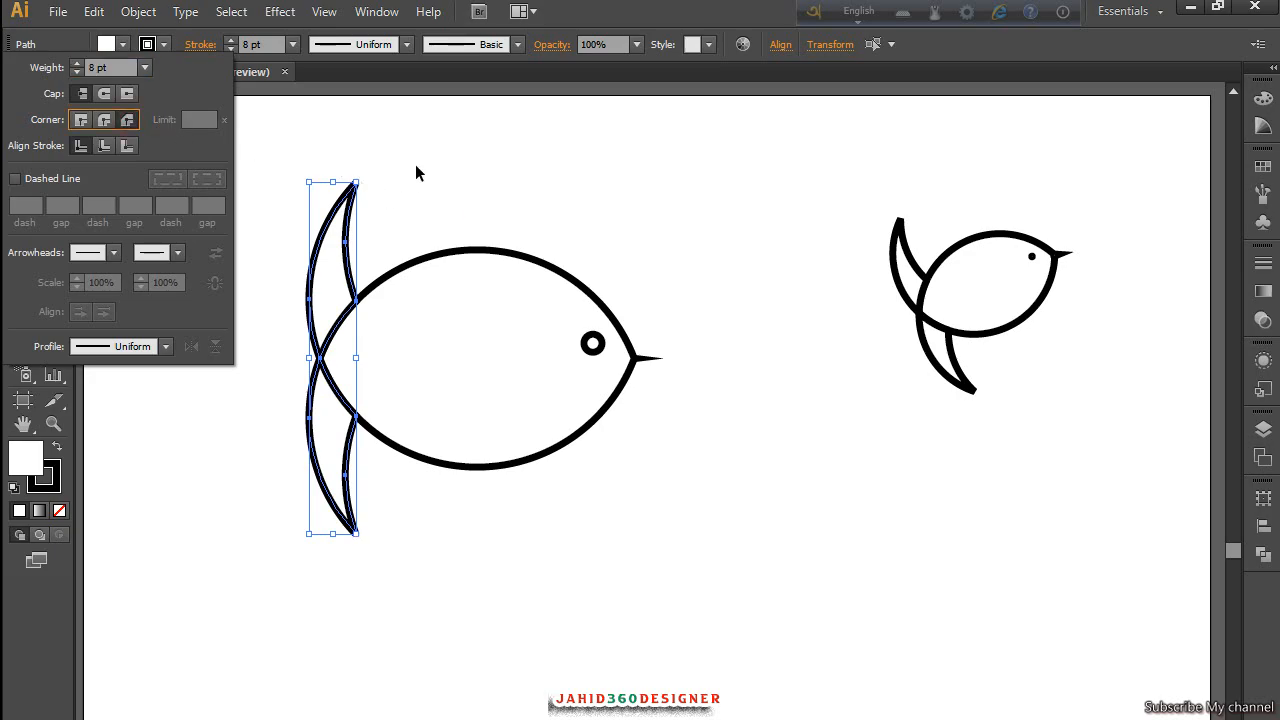
left_click(409, 172)
left_click(447, 205)
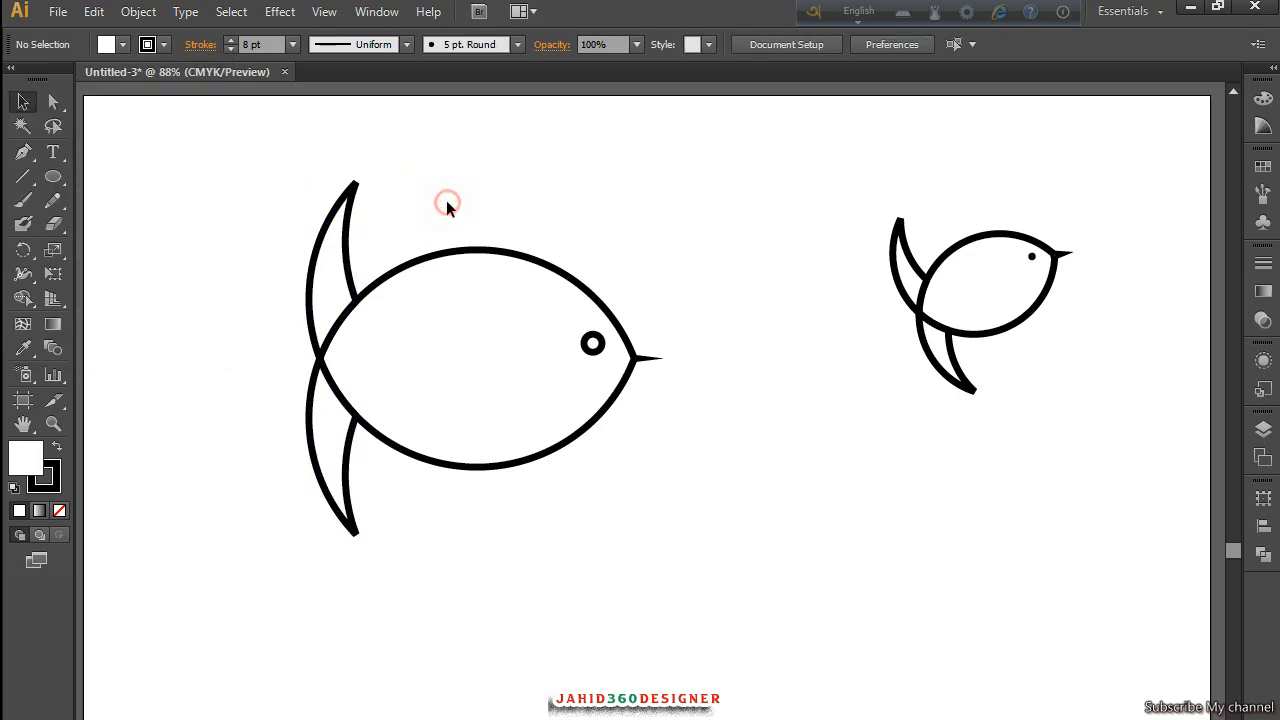
- Select the whole new bird and rotate it counterclockwise so the beak tilts upward, similar to the reference bird
left_click_drag(240, 129, 748, 427)
left_click_drag(748, 425, 750, 422)
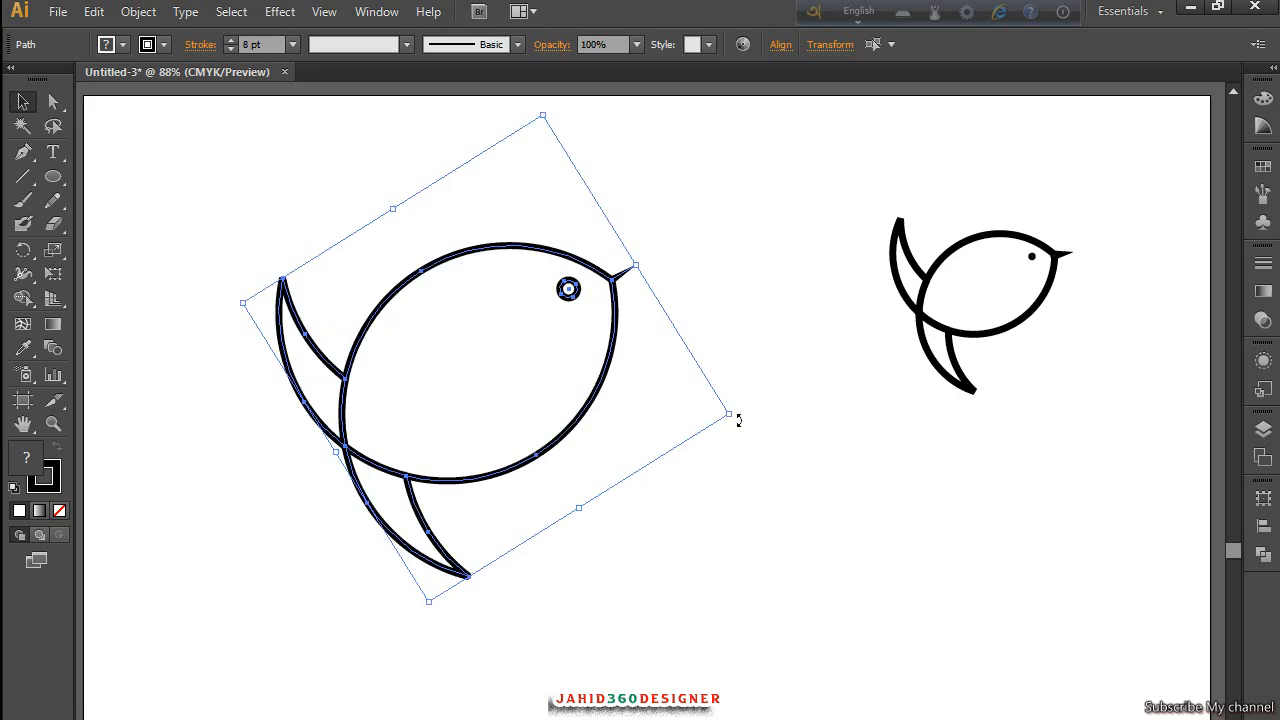
left_click_drag(738, 420, 729, 448)
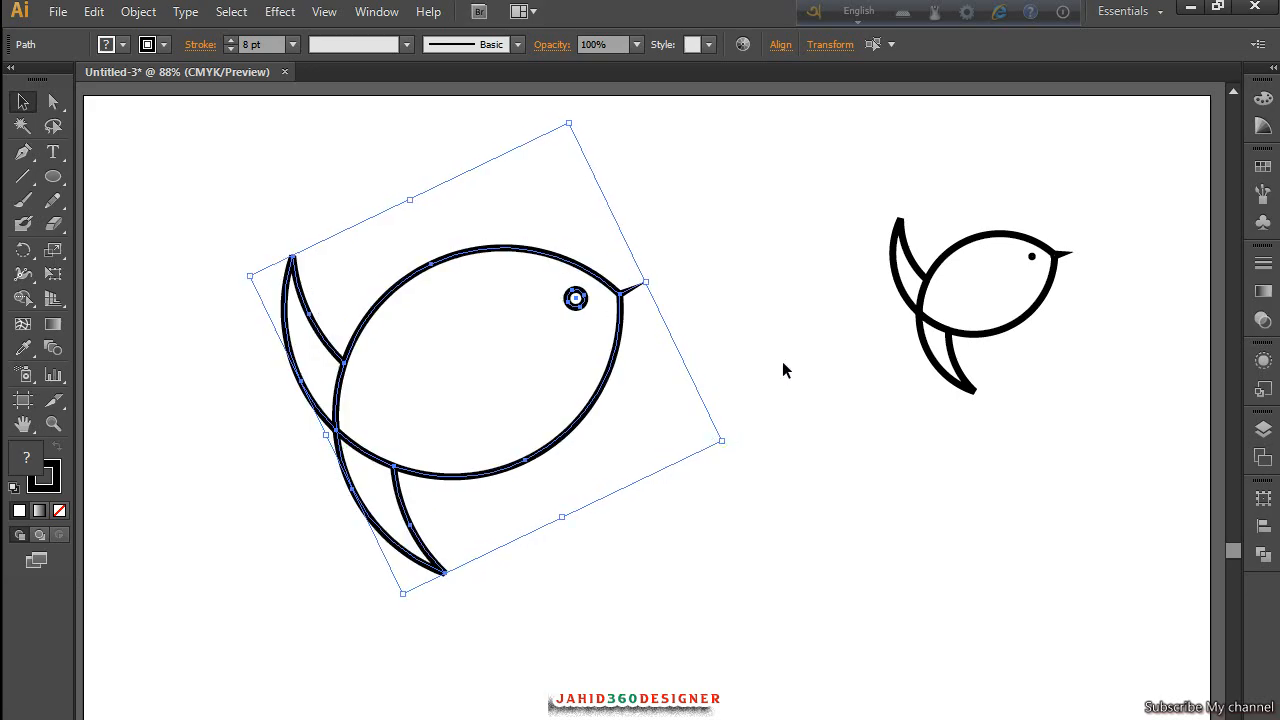
left_click(783, 363)
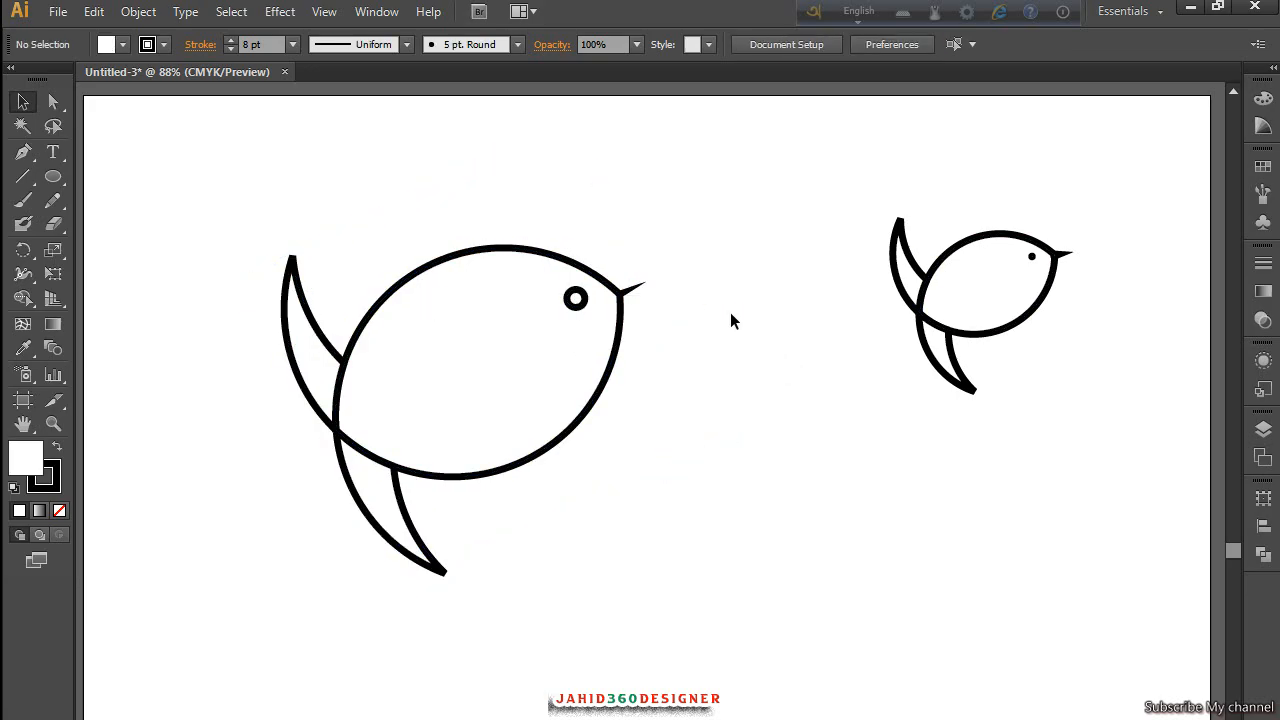